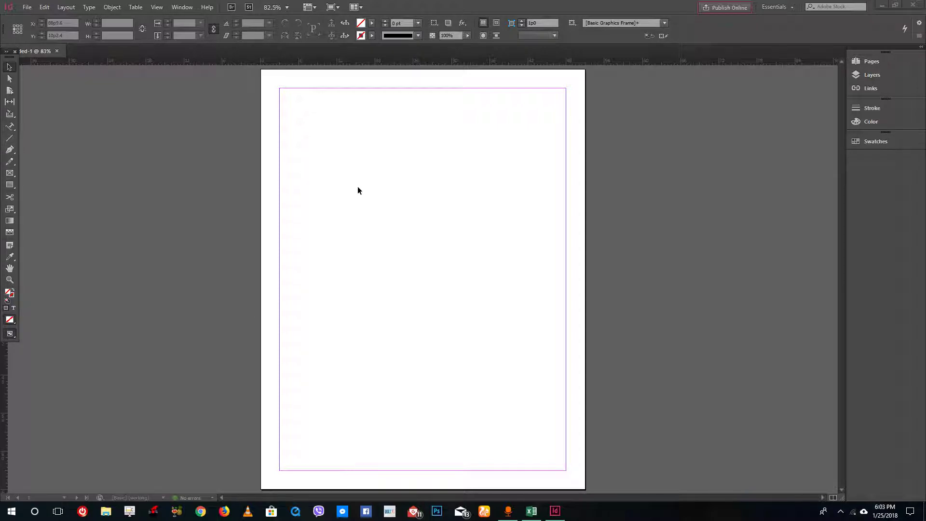
Step: Draw two horizontal lines near the page top and a vertical line below them
left_click(10, 140)
left_click_drag(299, 125, 481, 125)
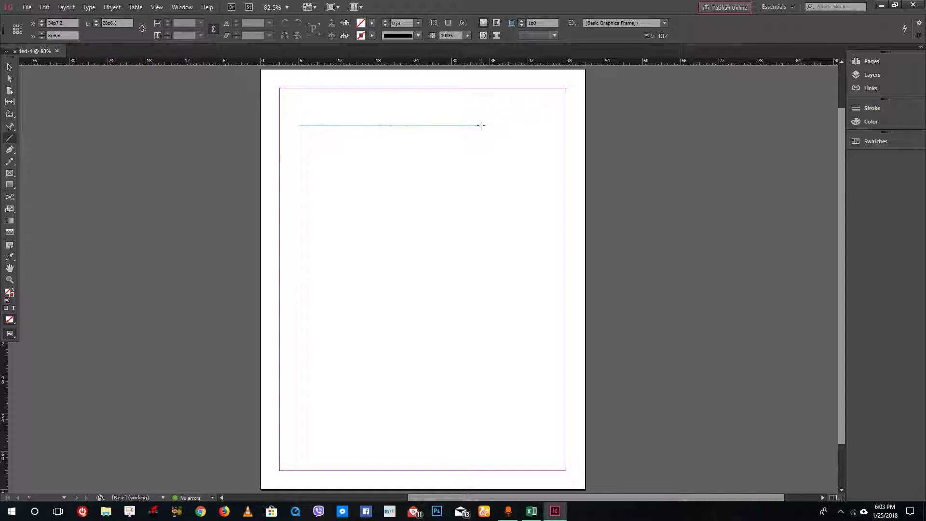
left_click_drag(322, 175, 476, 175)
left_click_drag(386, 200, 386, 298)
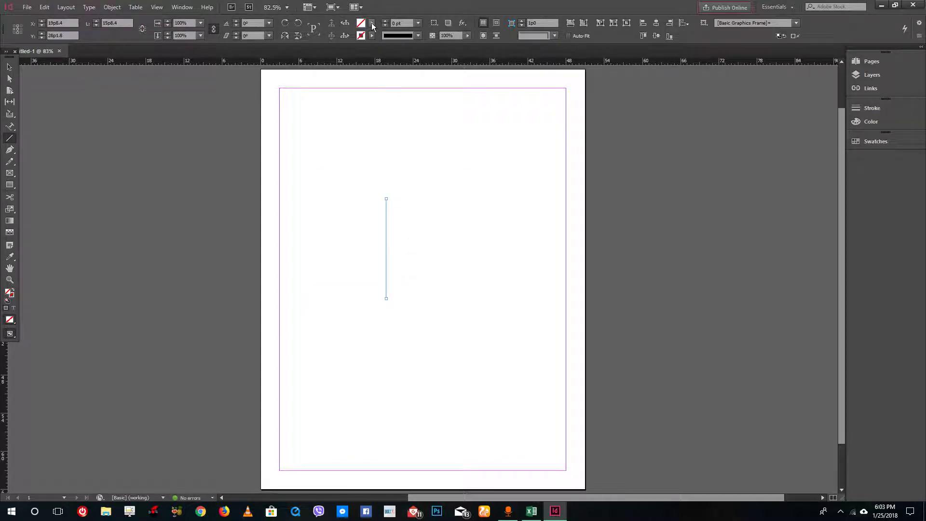
Step: Give all three lines a [Black] stroke at 7 pt weight
left_click(9, 66)
left_click_drag(260, 124, 671, 381)
left_click(372, 35)
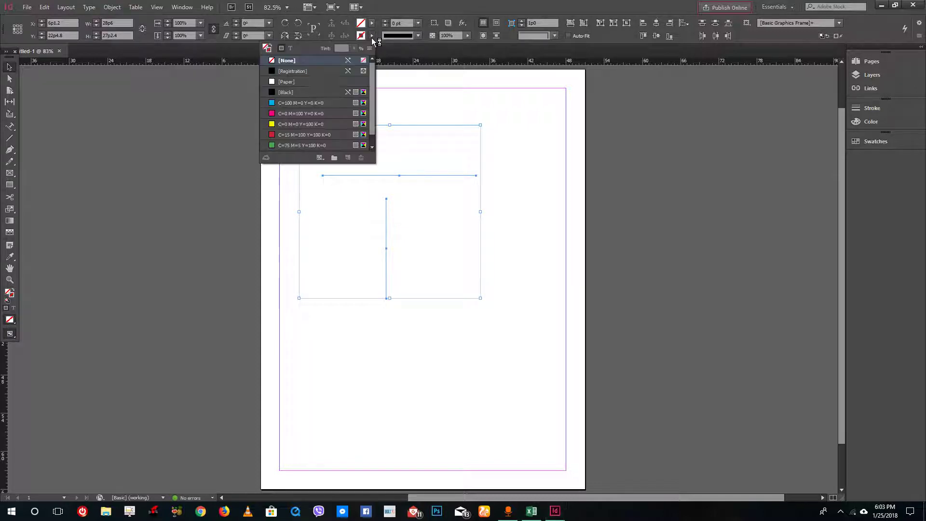
left_click(300, 93)
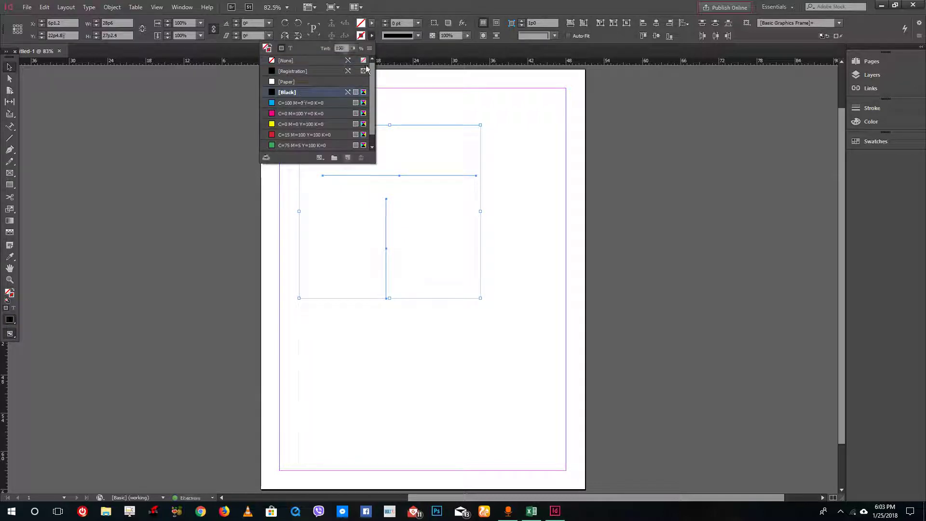
left_click(386, 21)
left_click(386, 21)
left_click(385, 22)
left_click(385, 21)
left_click(385, 22)
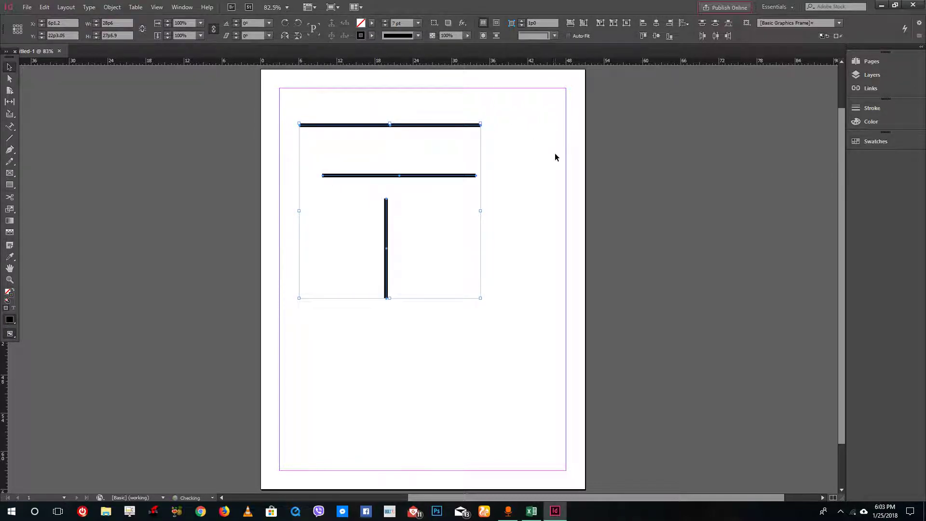
left_click(554, 155)
left_click(10, 138)
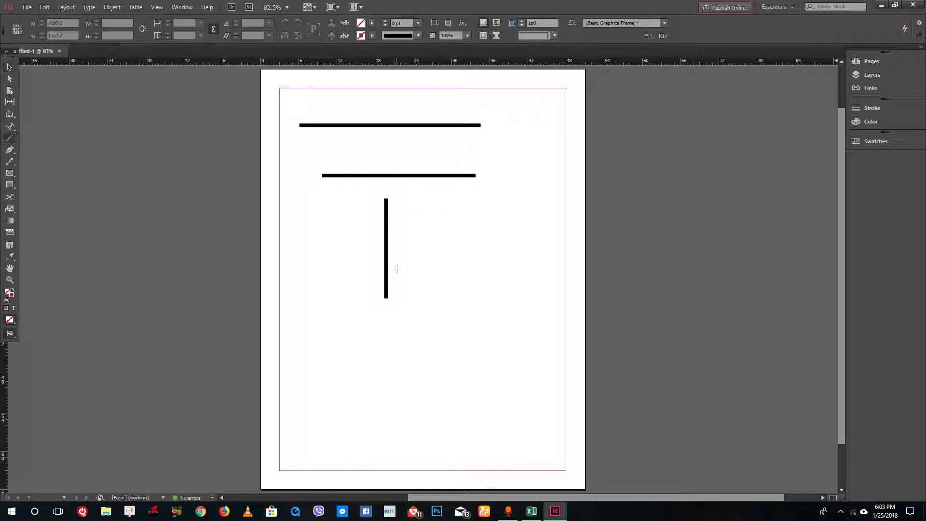
Step: Draw a short horizontal line, a vertical line near the right margin and a lower-right diagonal
mouse_move(437, 241)
left_mouse_down()
mouse_move(548, 248)
mouse_move(496, 242)
mouse_move(519, 241)
left_mouse_up()
left_click_drag(553, 136, 553, 244)
left_click_drag(430, 374, 517, 287)
Step: Set all six lines to a [Black] stroke at 4 pt
left_click(10, 67)
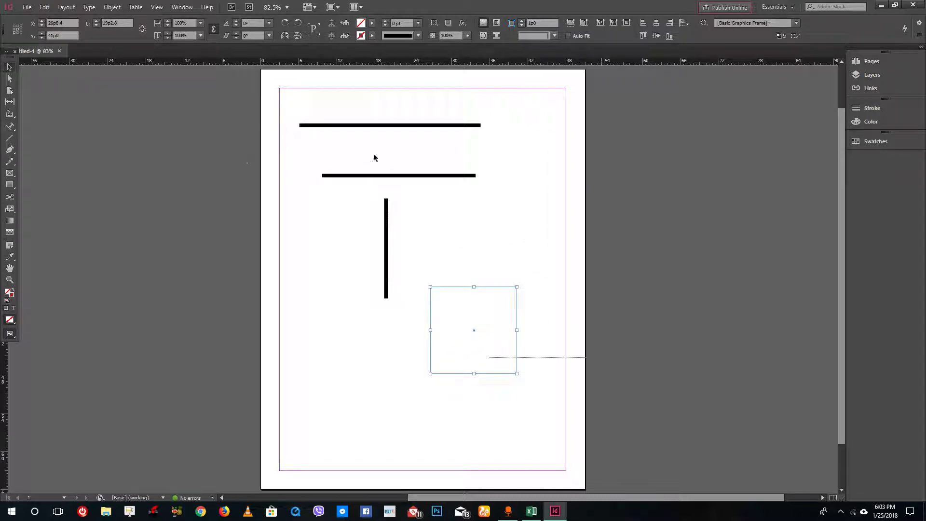
scroll(374, 155, "up", 1)
key("ctrl+a")
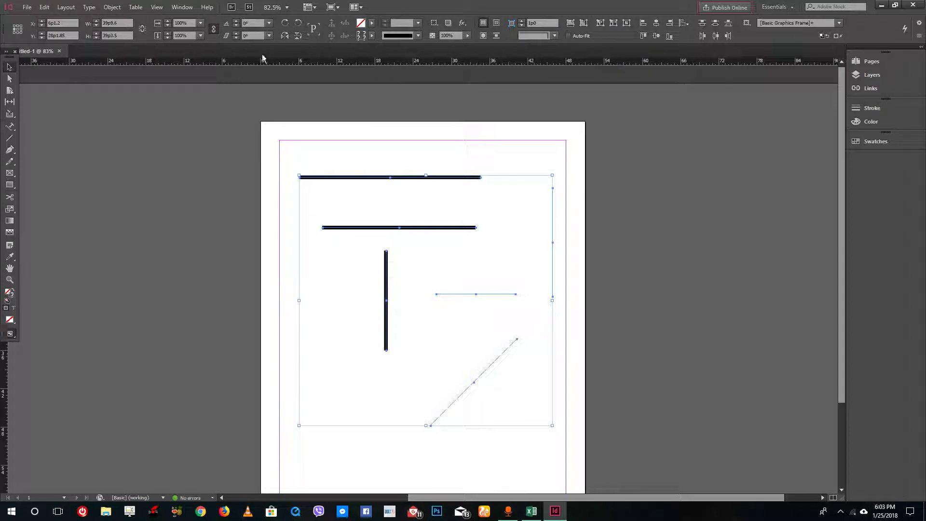
left_click(371, 23)
left_click(288, 80)
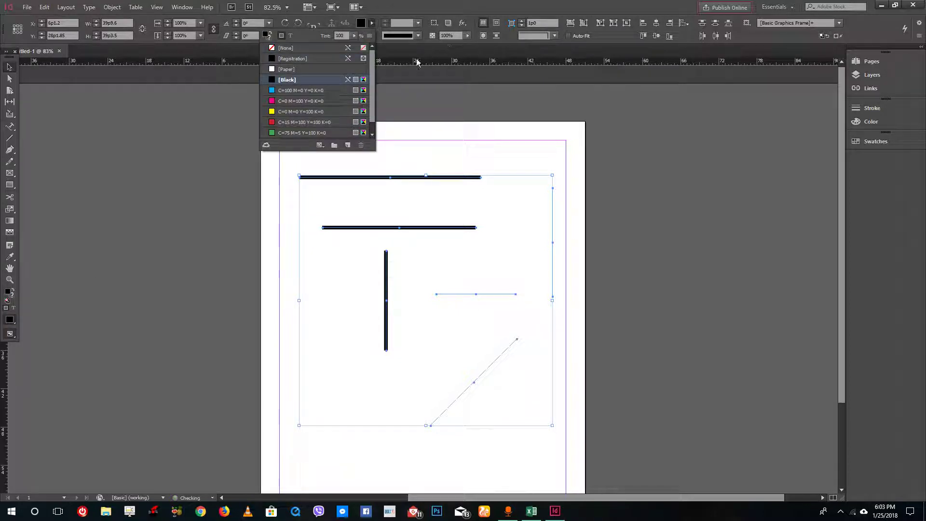
left_click(417, 24)
left_click(418, 24)
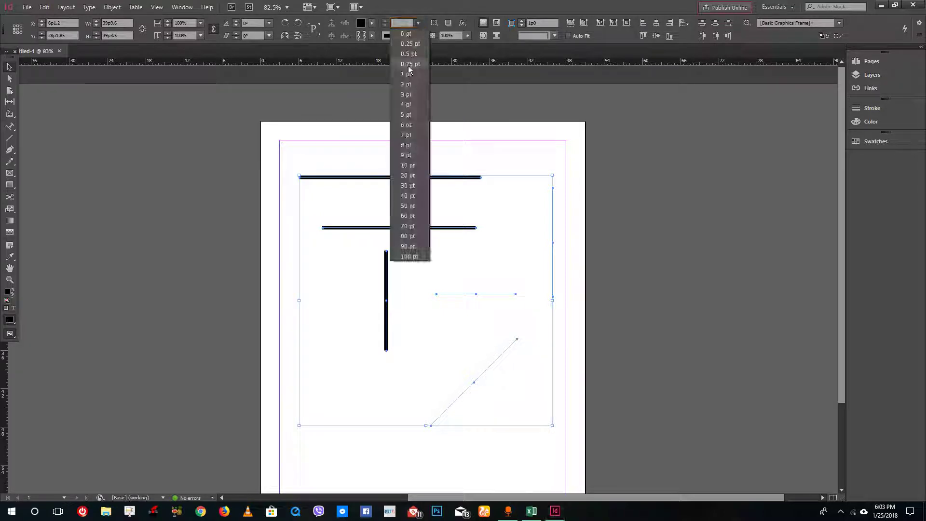
left_click(411, 108)
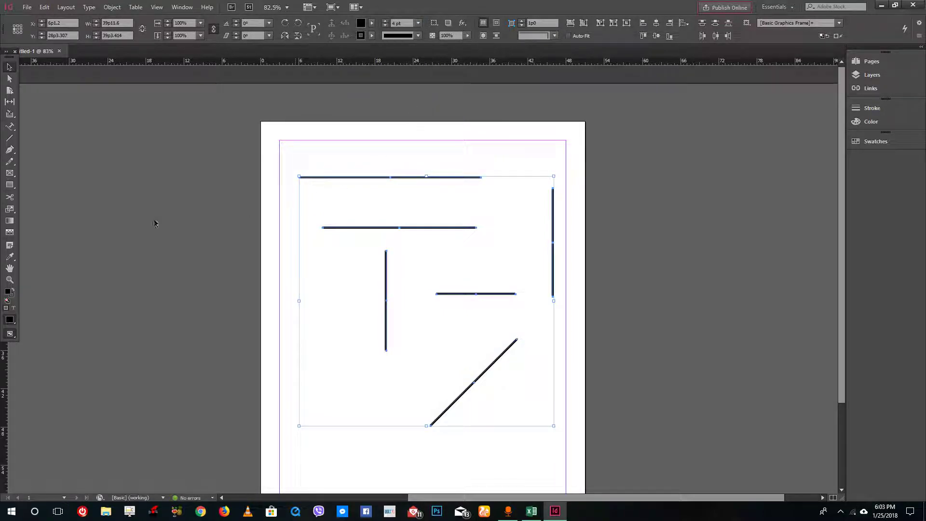
left_click(154, 223)
Step: Darken the default stroke colour in the Color Picker
double_click(11, 293)
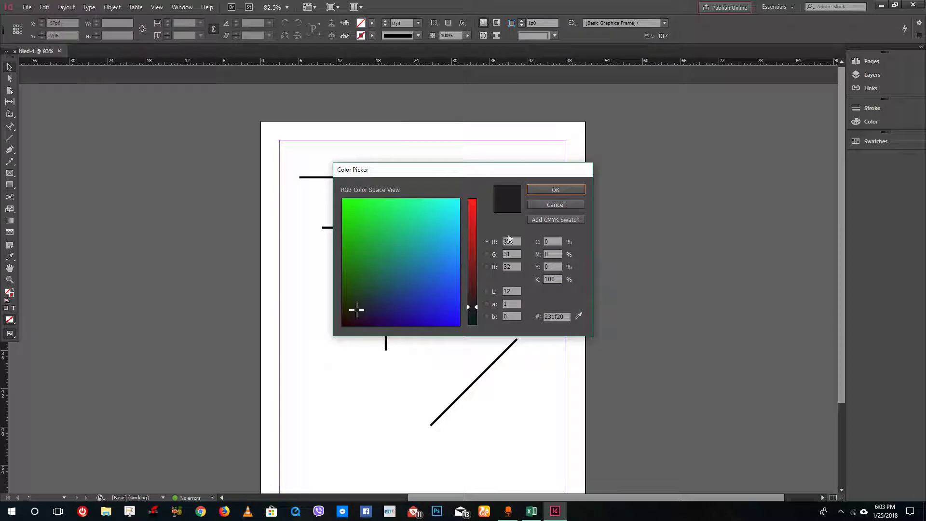
left_click_drag(471, 303, 472, 324)
left_click(545, 192)
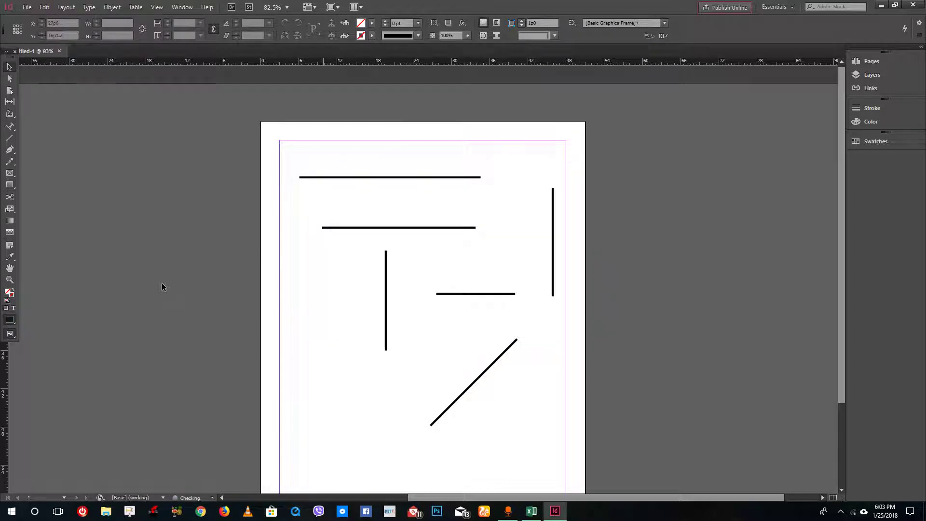
Step: Draw a thin slanted line on the left and a rectangle near the bottom left
left_click(9, 138)
left_click_drag(352, 355, 322, 263)
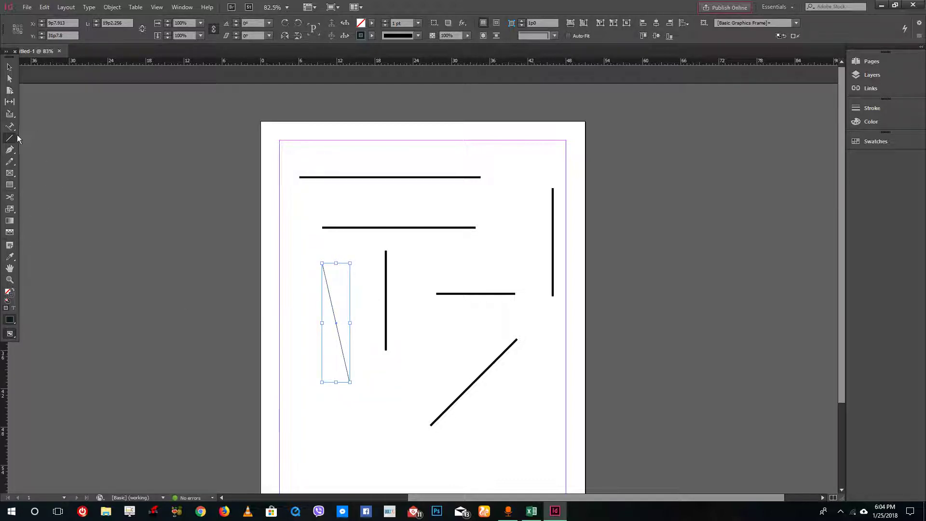
scroll(465, 253, "down", 3)
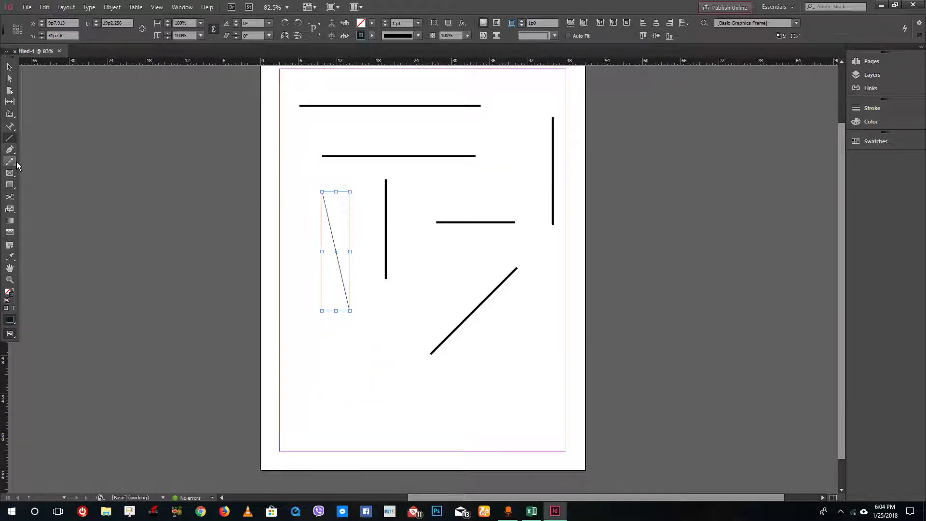
left_click(9, 184)
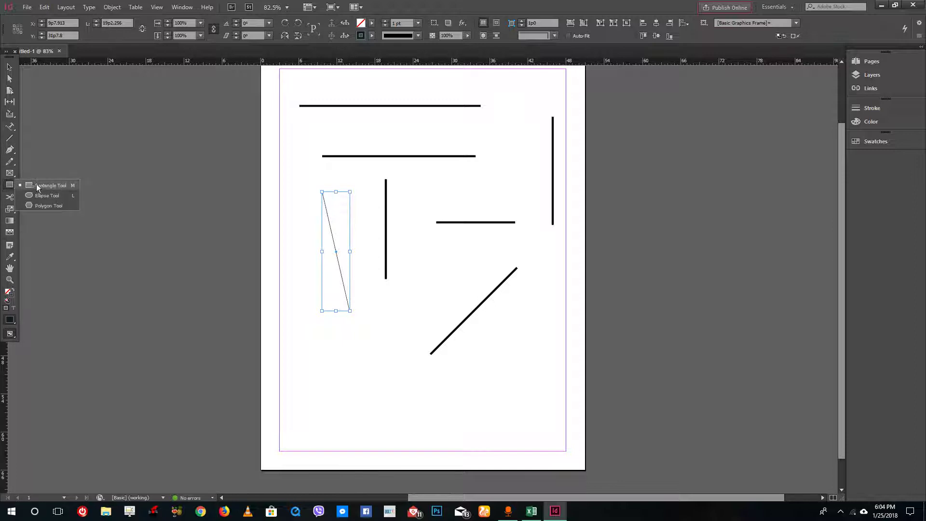
left_click_drag(290, 355, 347, 401)
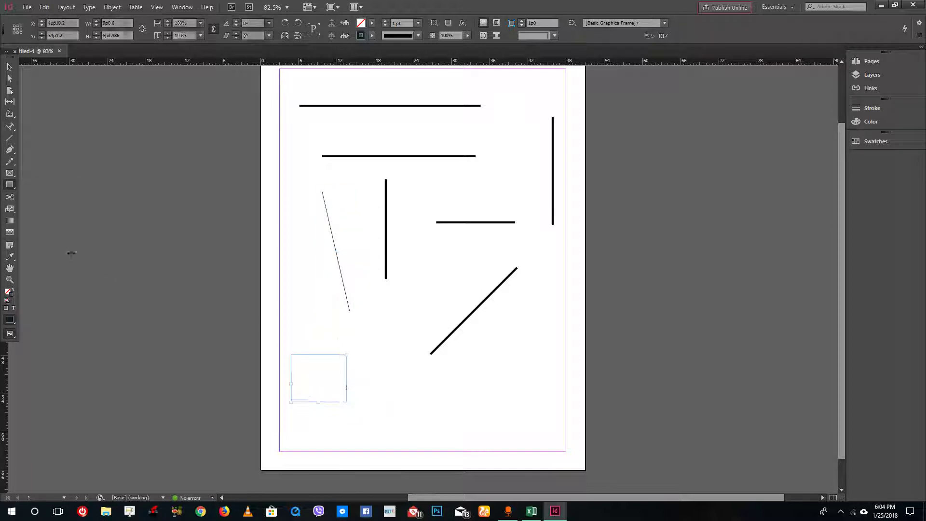
Step: Draw a circle beside the rectangle and a hexagon to its right
left_click(12, 186)
left_click(40, 195)
left_click_drag(391, 389, 423, 423)
left_click(10, 185)
left_click(39, 207)
left_click_drag(435, 348, 504, 414)
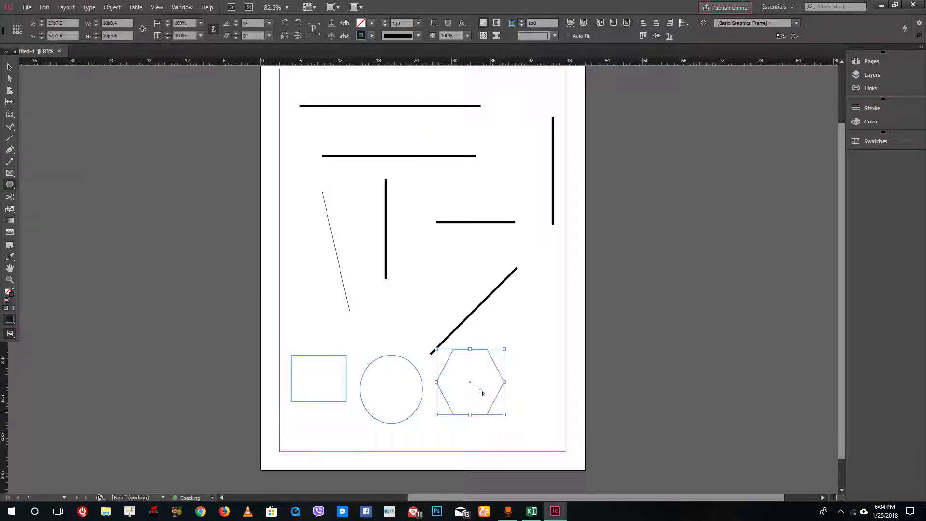
left_click(9, 152)
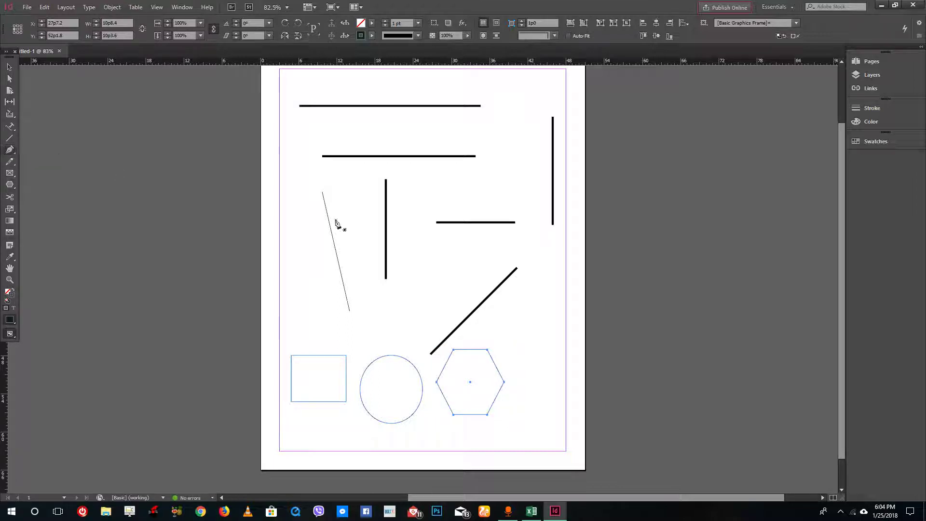
scroll(388, 124, "up", 3)
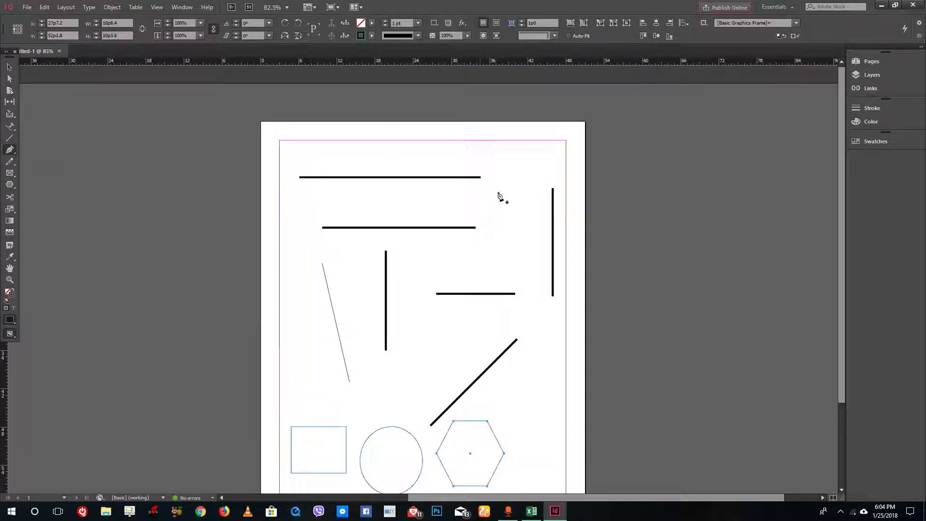
Step: Draw a large triangle at the top right and a small triangle at the top left
scroll(506, 183, "down", 3)
left_click(484, 139)
left_click(510, 90)
left_click(538, 131)
left_click(484, 139)
left_click(293, 139)
left_click(325, 114)
left_click(331, 136)
left_click(292, 139)
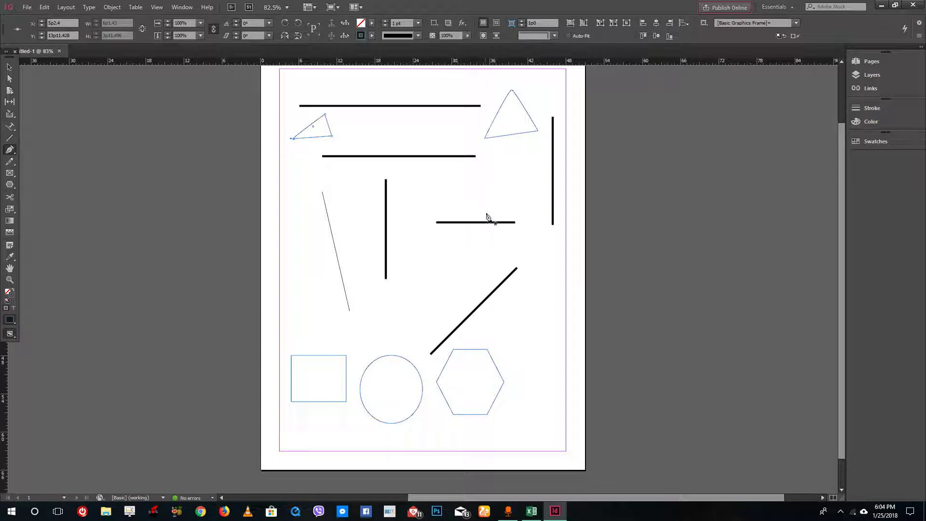
Step: Draw a curved shape with smooth anchors in the page middle, then select everything
left_click(395, 325)
left_click_drag(420, 302, 456, 280)
left_click_drag(444, 311, 384, 321)
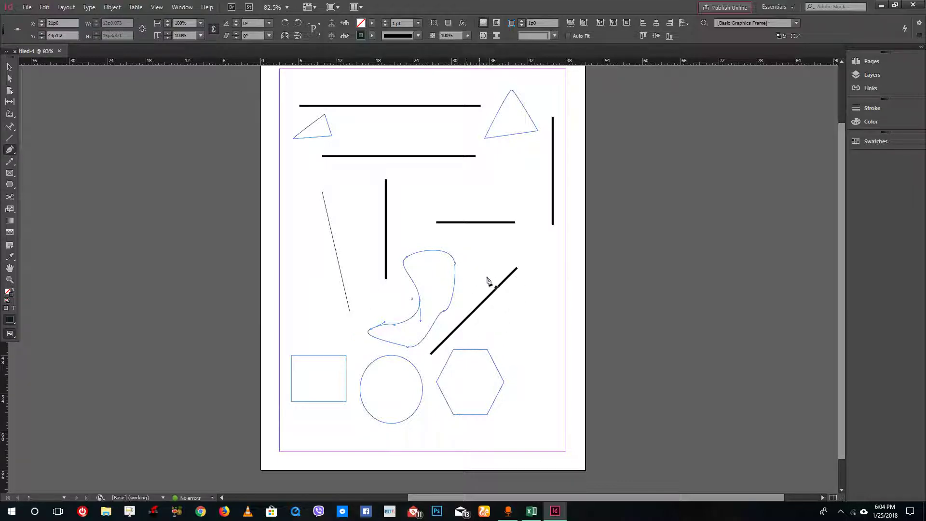
left_click(9, 69)
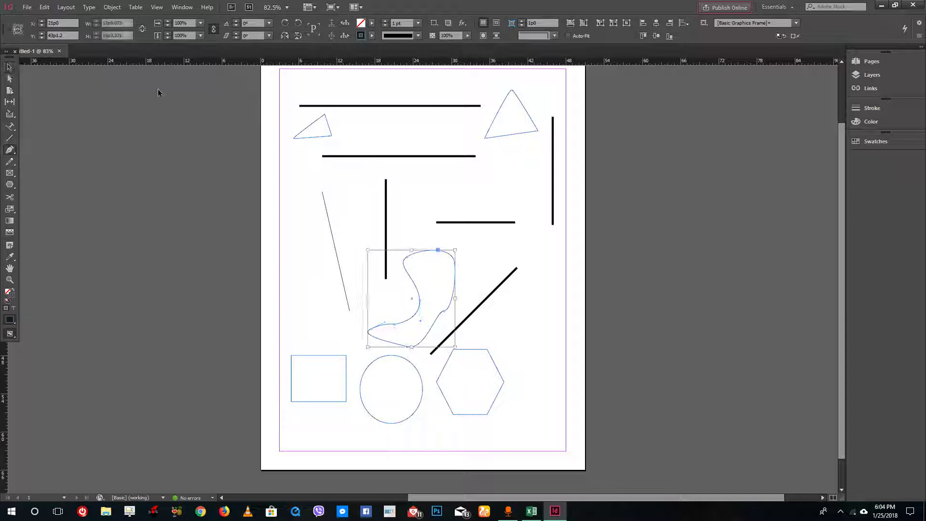
key("ctrl+a")
Step: Clear the page and draw a closed four-sided shape with the Pen tool
key("Delete")
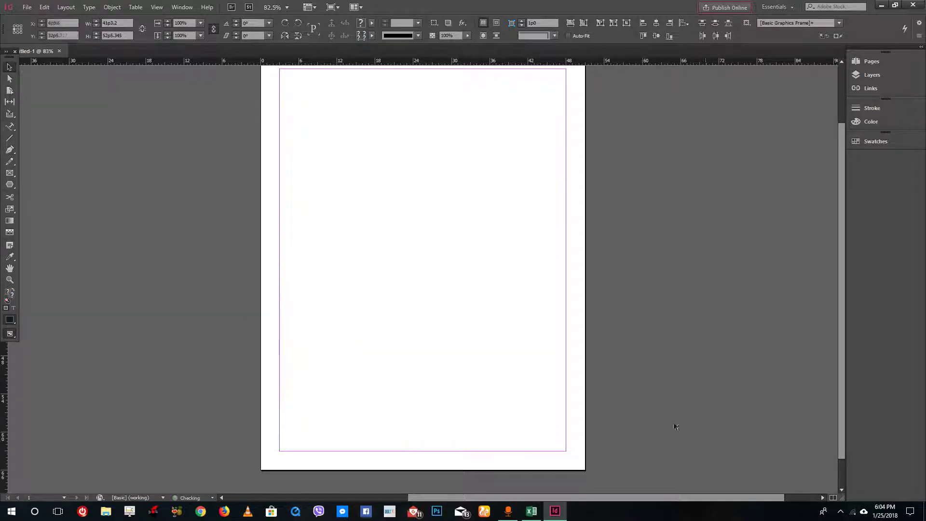
left_click(15, 150)
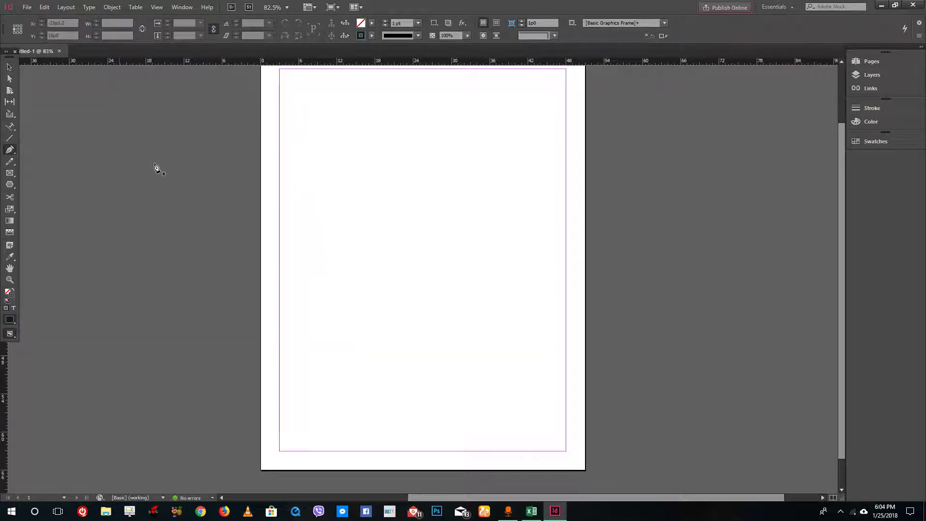
left_click(301, 154)
left_click(341, 99)
left_click(372, 163)
left_click(301, 173)
left_click(302, 154)
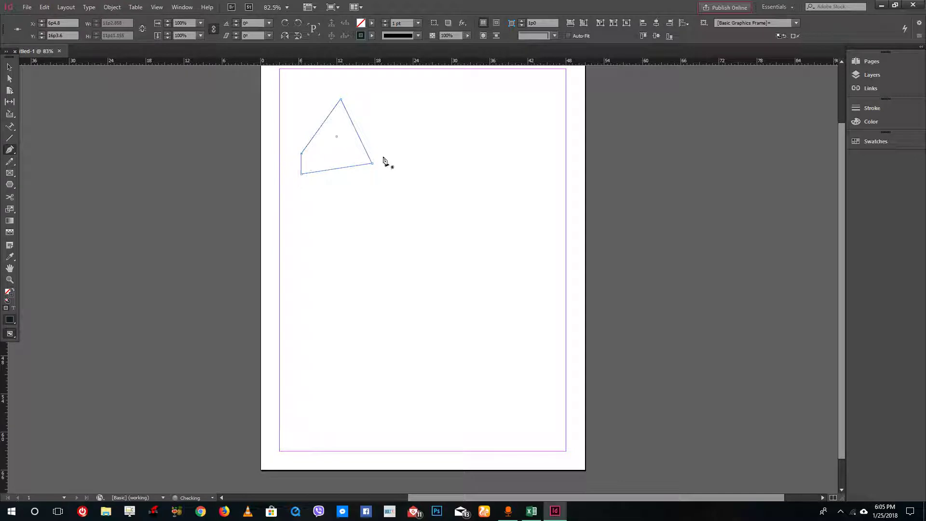
Step: Draw an open four-anchor angular path beside the quadrilateral
left_click(402, 149)
left_click(437, 95)
left_click(472, 150)
left_click(434, 170)
left_click(299, 235, "ctrl")
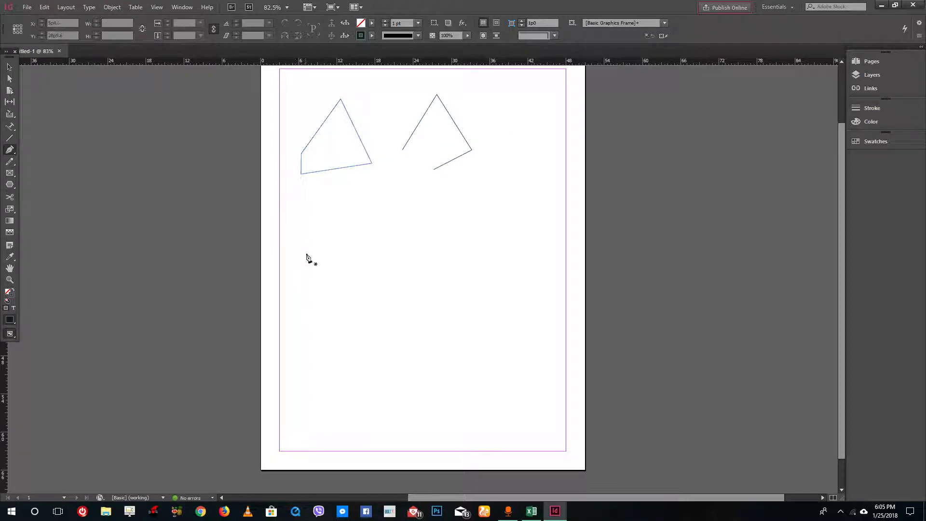
Step: Draw an arch curve below the quadrilateral
left_click(304, 259)
left_click_drag(313, 208, 345, 202)
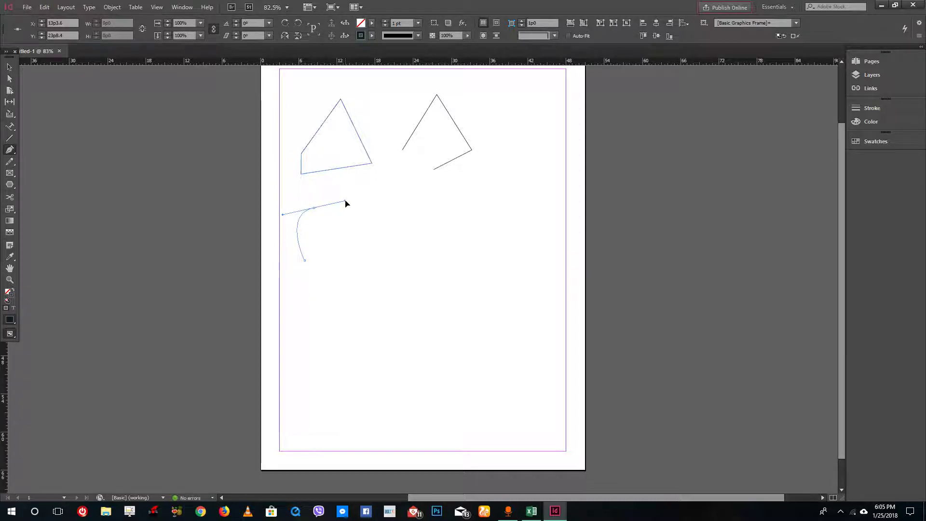
left_click(351, 250)
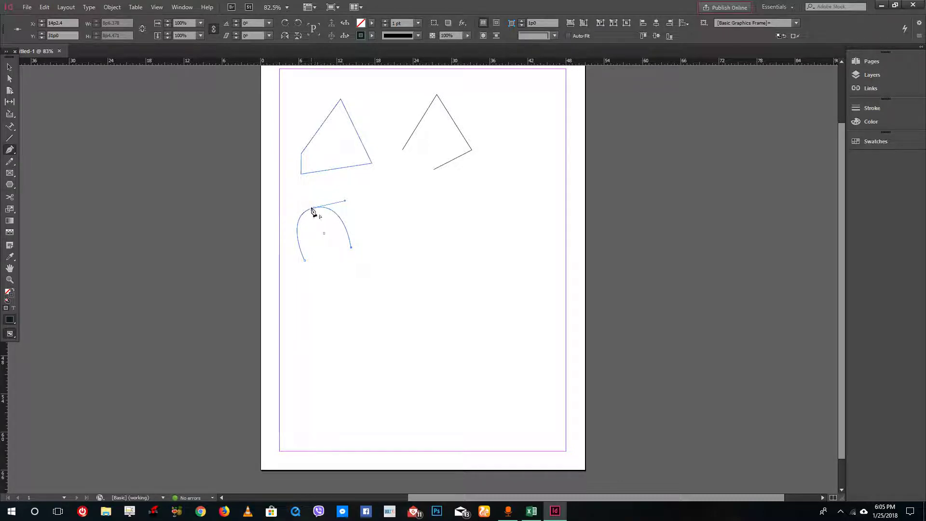
left_click(396, 254)
key("ctrl+z")
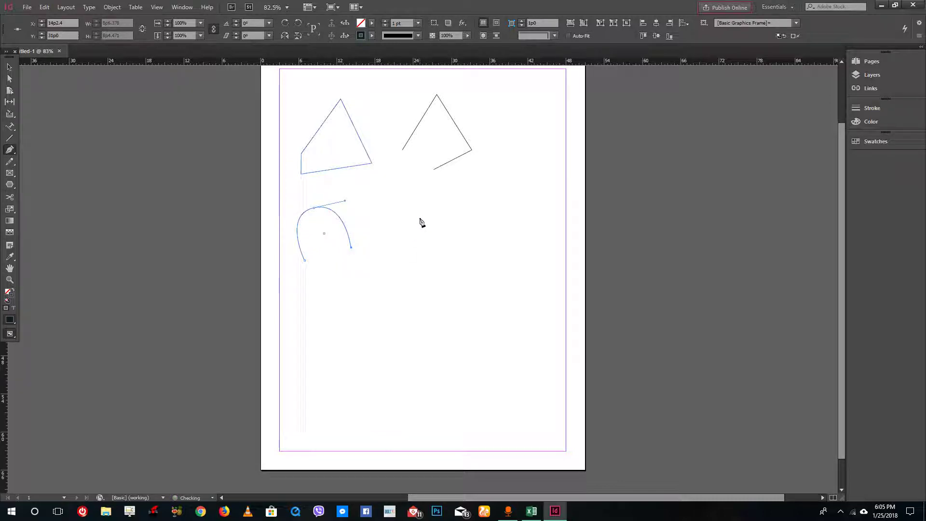
left_click(415, 232, "ctrl")
Step: Draw a crescent-like curved path right of the arch
left_click(387, 251)
left_click_drag(422, 202, 452, 200)
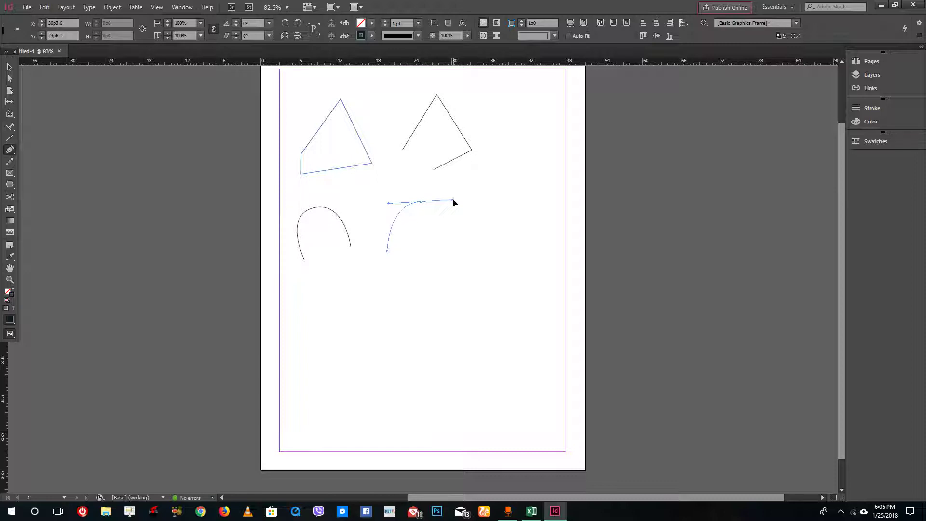
left_click(422, 203)
left_click_drag(422, 202, 410, 203)
left_click_drag(437, 252, 472, 254)
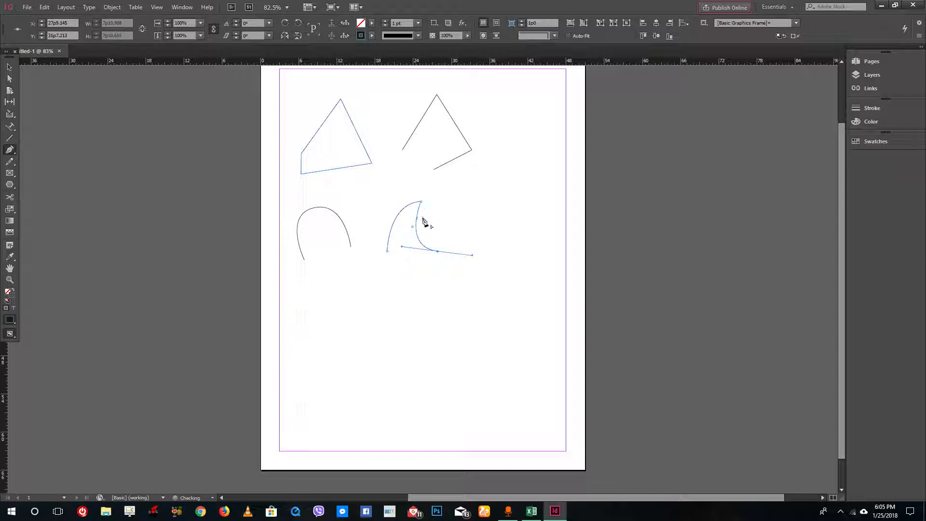
left_click_drag(397, 275, 393, 272)
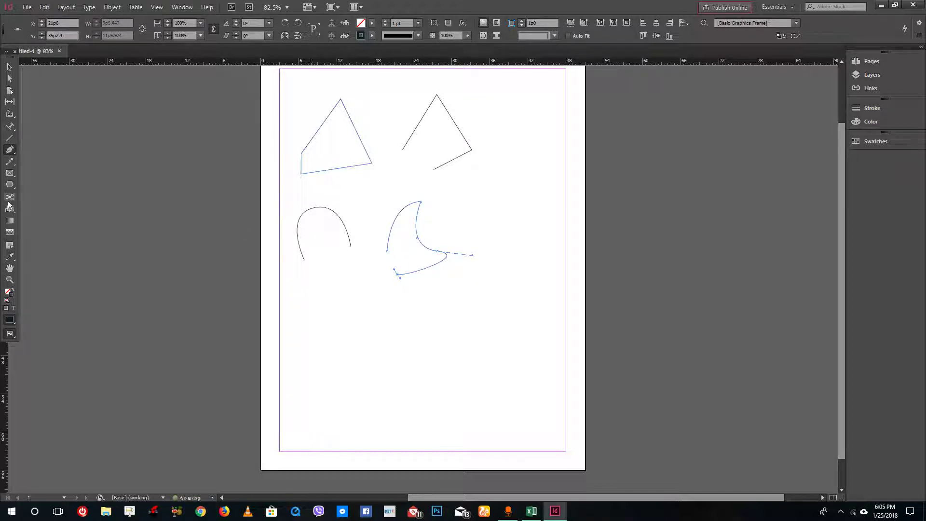
Step: Add two anchor points to the arch and delete its top anchor
left_click(10, 151)
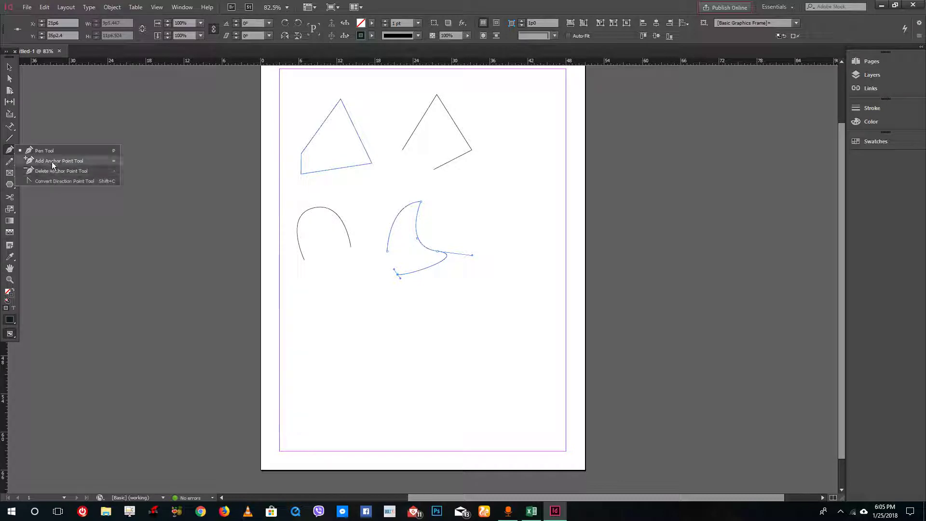
left_click(52, 161)
left_click(346, 228)
left_click(300, 243)
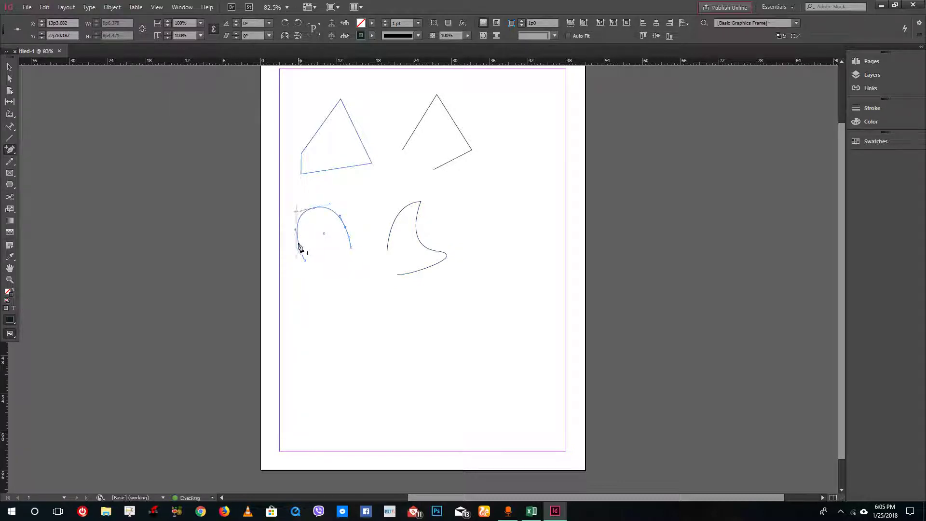
left_click(11, 155)
left_click(73, 170)
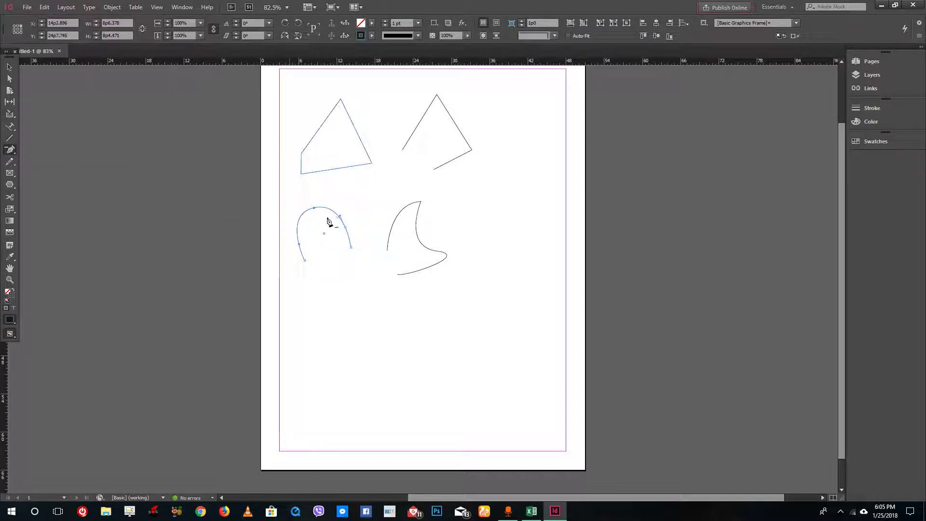
left_click(313, 210)
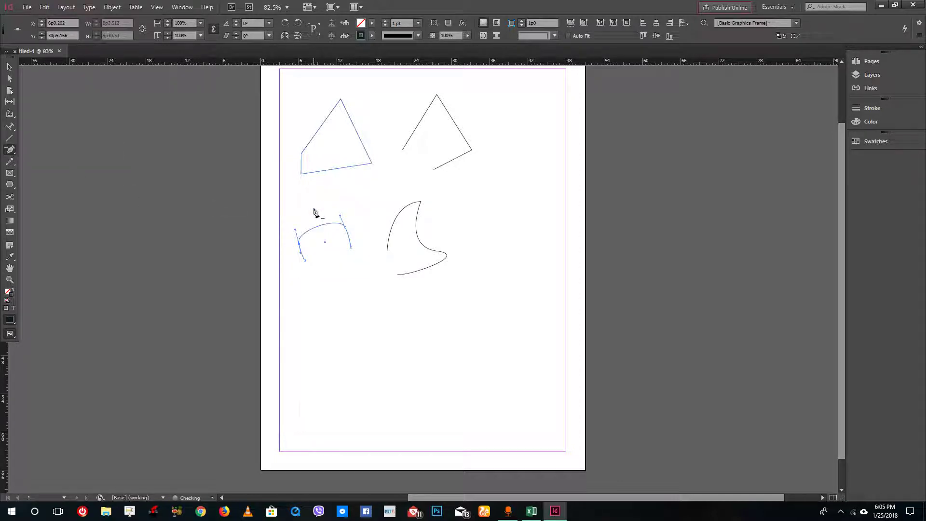
Step: Convert the arch's anchors and pull its segments into deep looping U curves
left_click(7, 153)
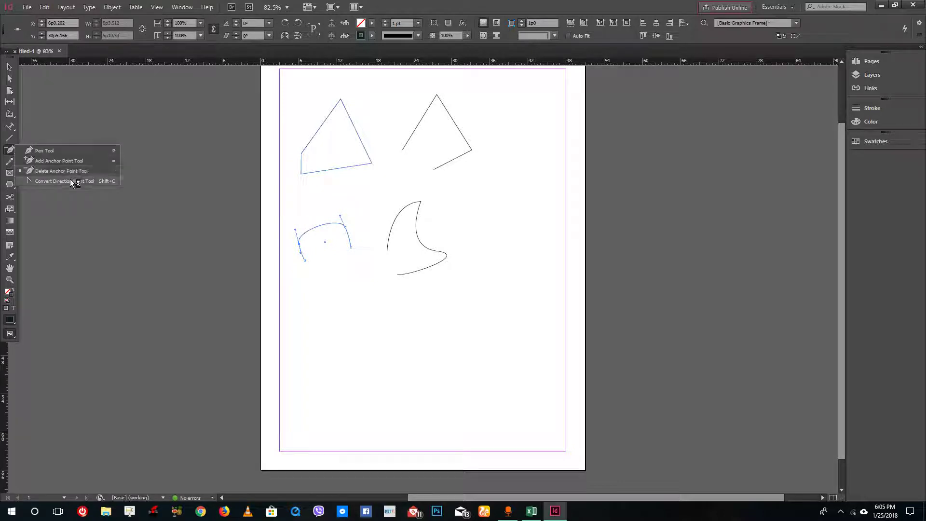
left_click(70, 182)
left_click_drag(299, 244, 355, 237)
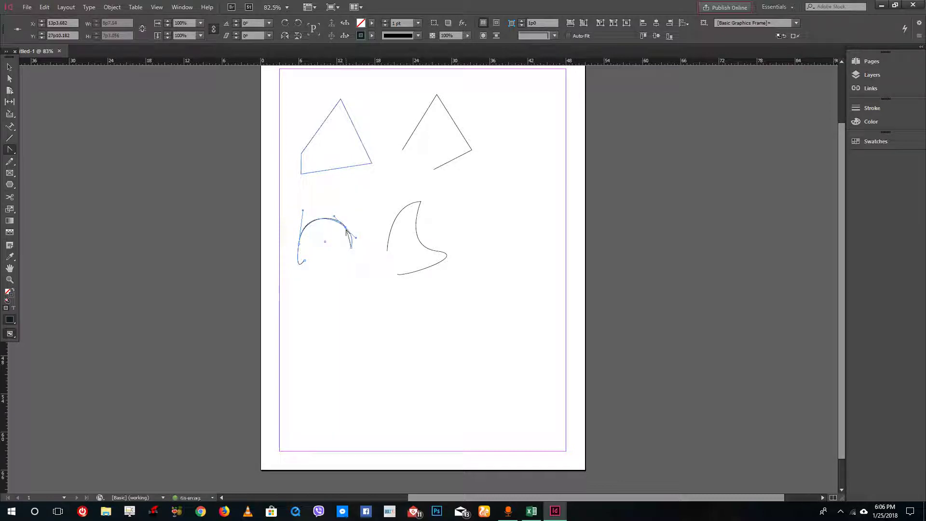
left_click_drag(346, 230, 333, 244)
left_click_drag(337, 250, 367, 290)
left_click_drag(366, 291, 329, 254)
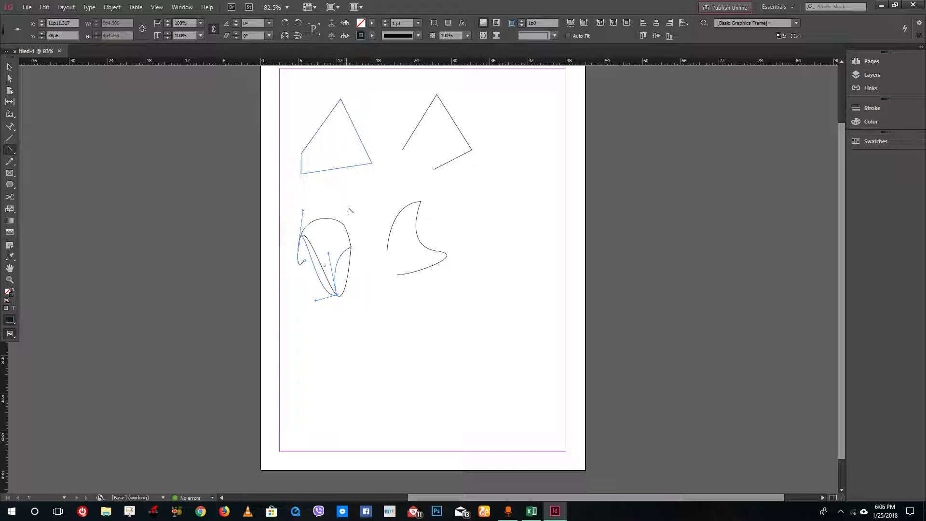
left_click_drag(11, 150, 11, 152)
Step: Select the right angular path at the top
left_click(10, 67)
left_click_drag(528, 177, 297, 89)
left_click_drag(539, 187, 413, 91)
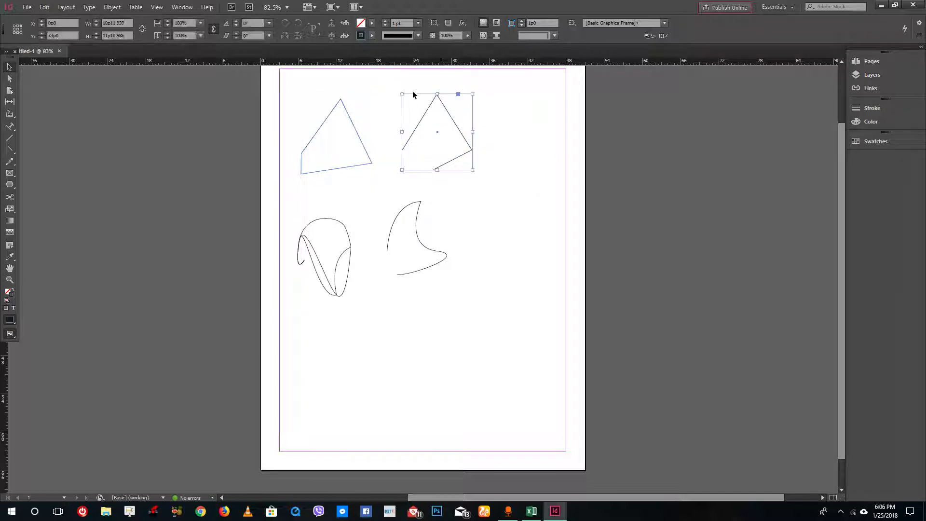
left_click(157, 7)
mouse_move(185, 9)
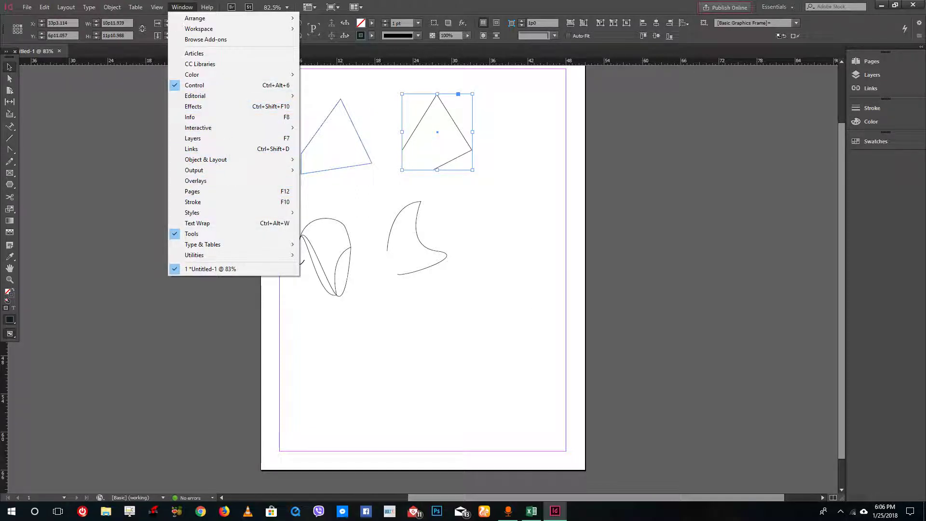
Step: Open the Pathfinder panel from Window > Object & Layout and move it right of the page
key("Escape")
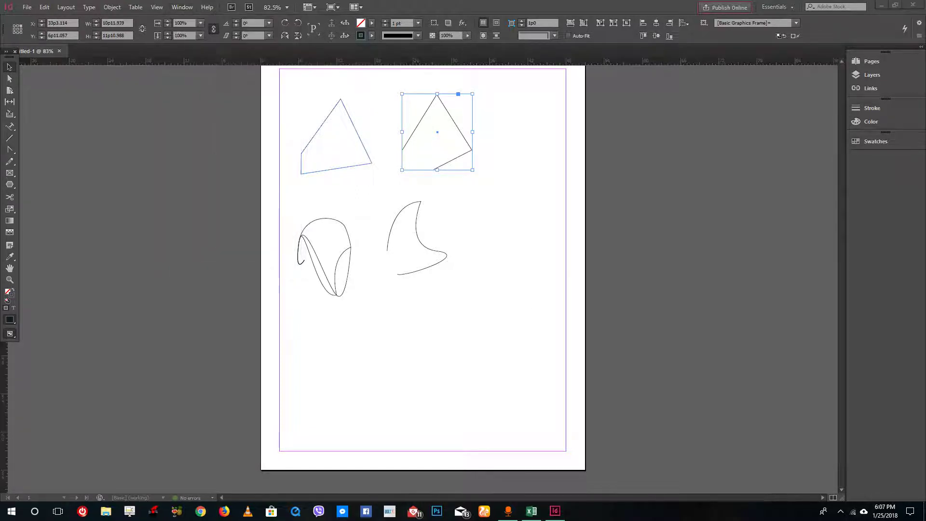
left_click(182, 8)
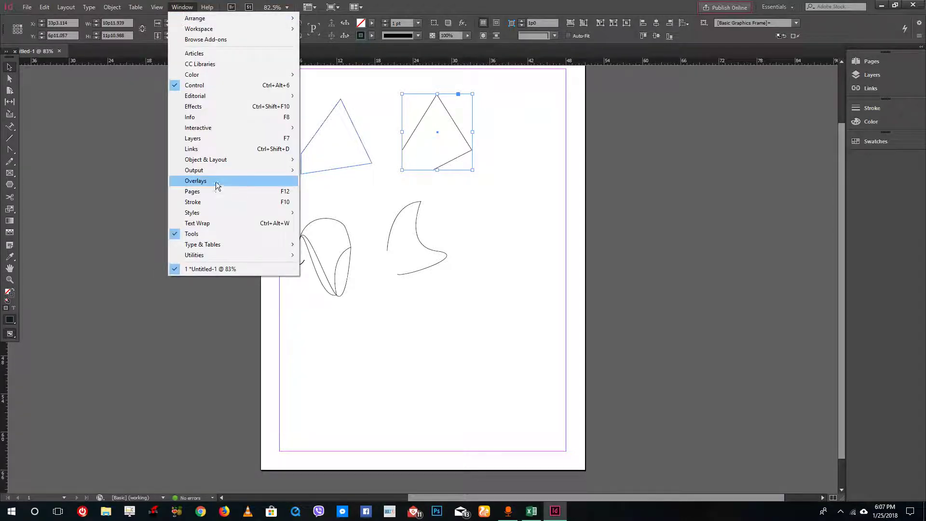
mouse_move(226, 159)
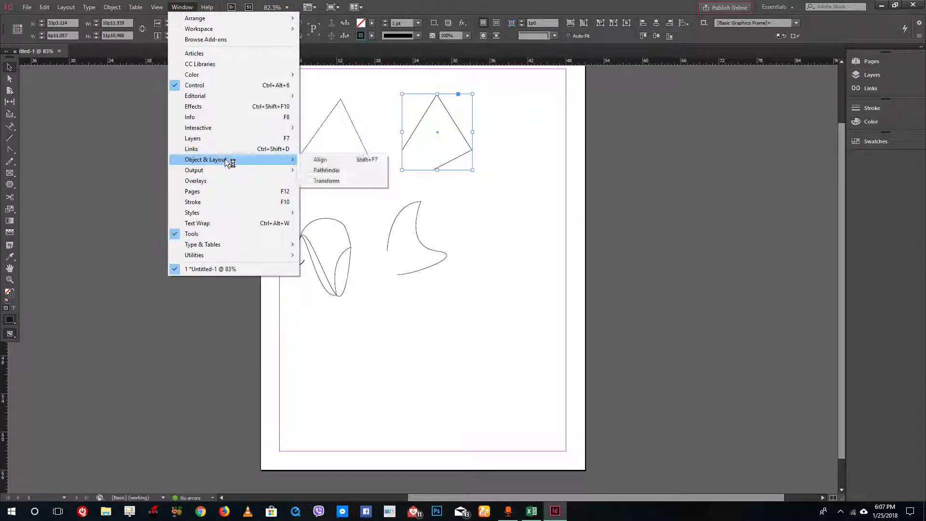
left_click(364, 174)
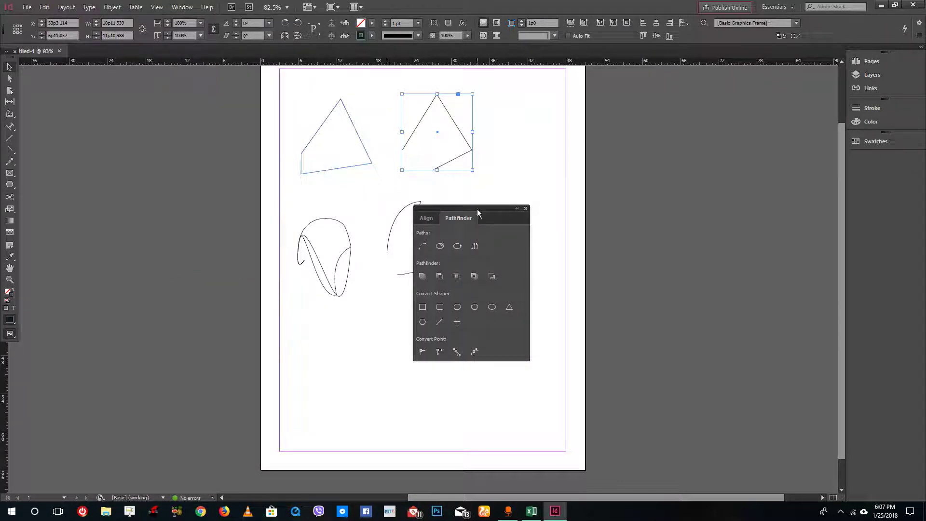
left_click_drag(484, 207, 681, 195)
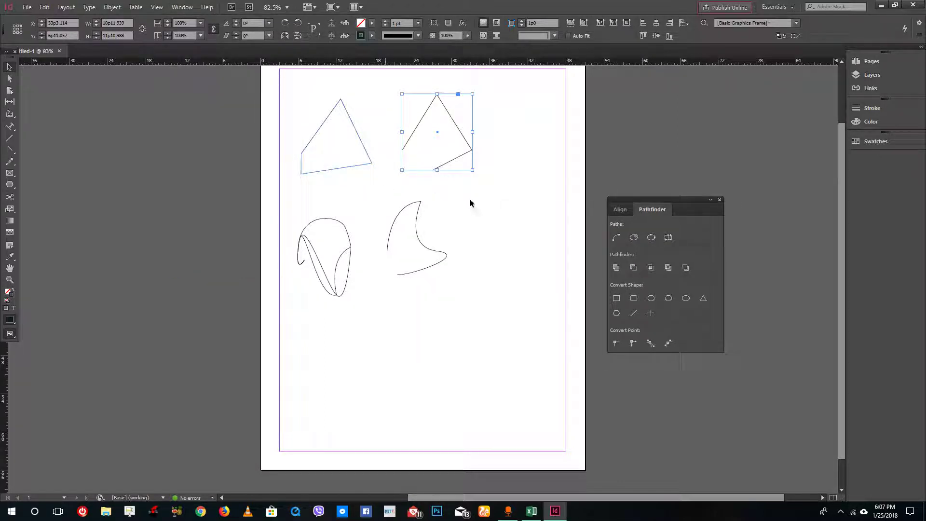
left_click_drag(387, 83, 540, 222)
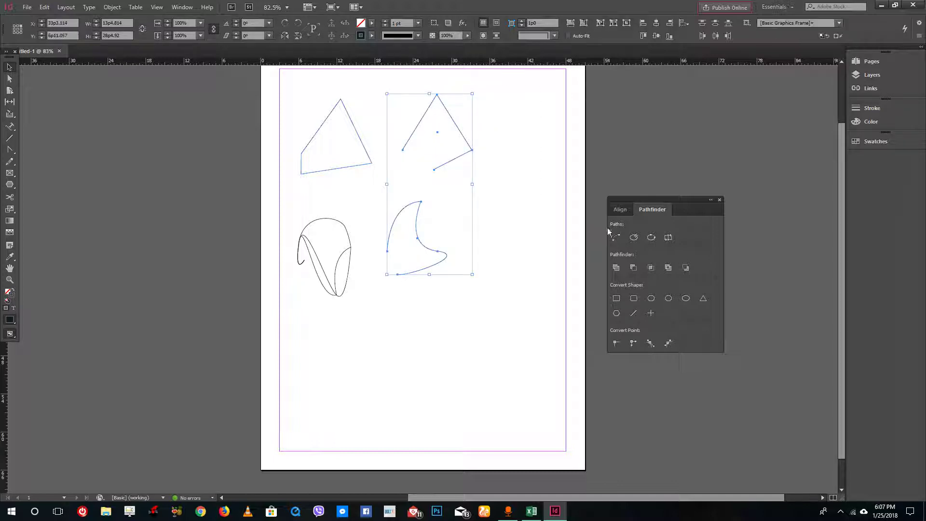
Step: Close the open angular path and move its right anchor down and inward
left_click(615, 237)
left_click(476, 165)
left_click_drag(476, 166, 463, 154)
left_click(616, 238)
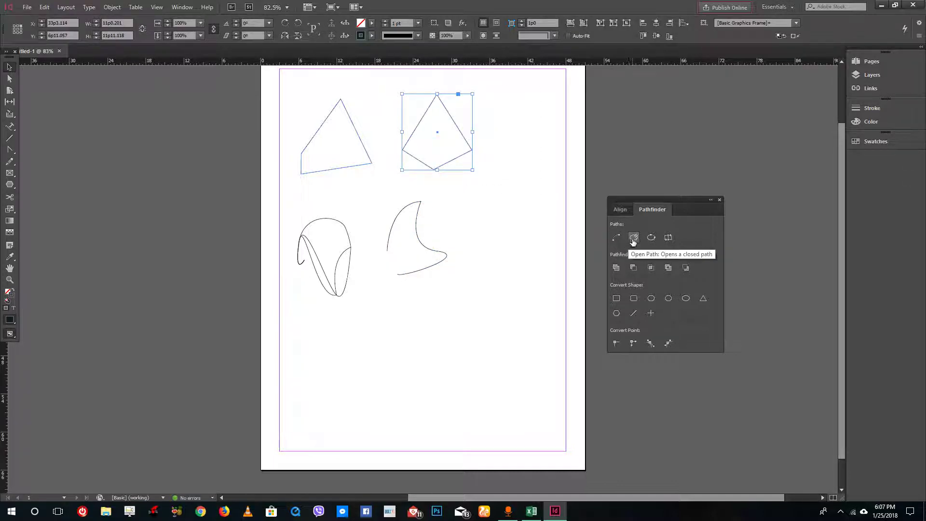
left_click(634, 237)
key("a")
left_click_drag(472, 151, 407, 123)
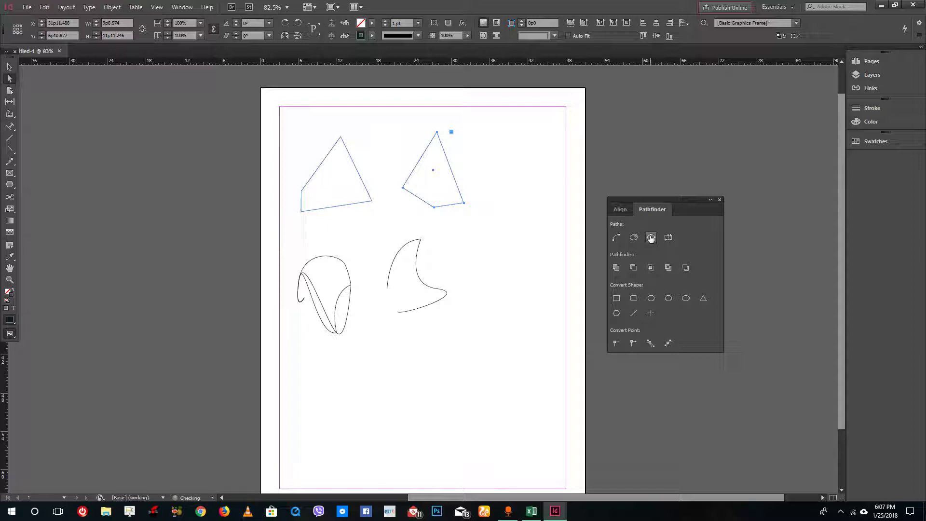
left_click(283, 140)
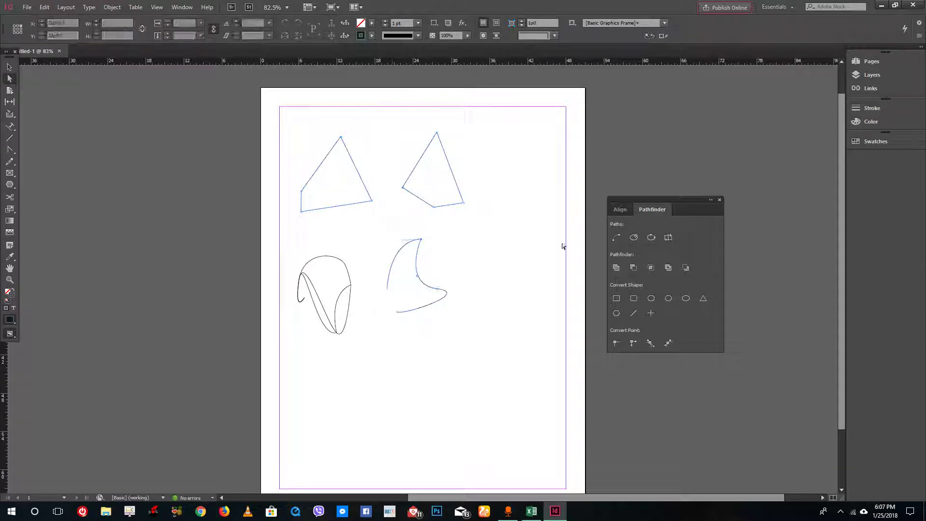
Step: Close the crescent path and nudge it slightly left
left_click_drag(369, 223, 511, 328)
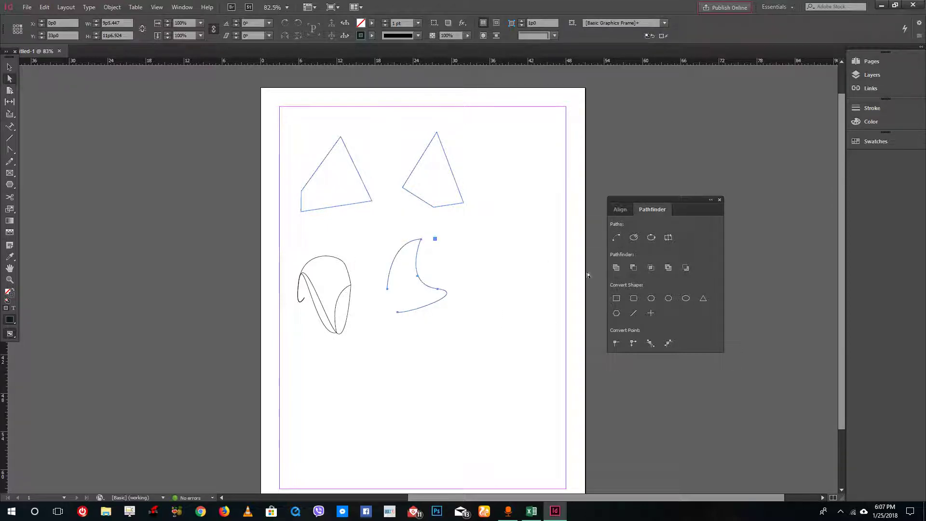
left_click(617, 237)
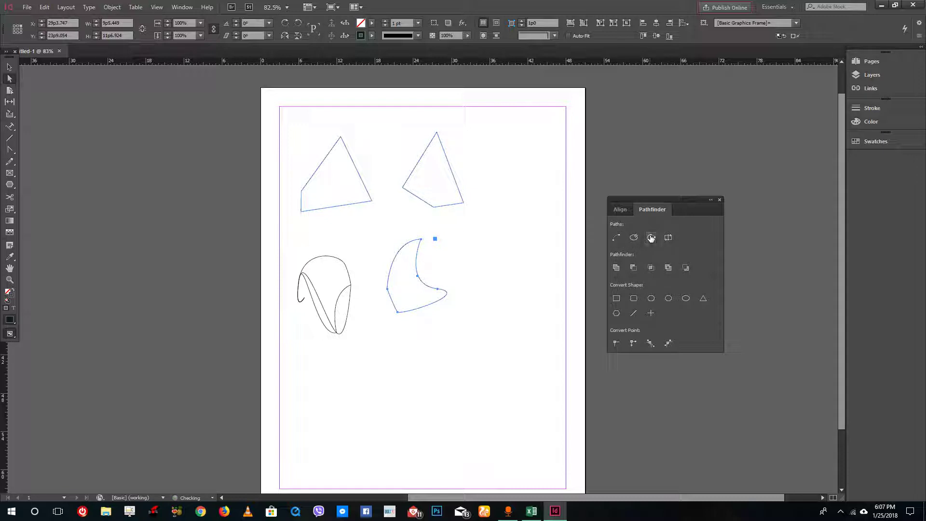
mouse_move(398, 319)
left_mouse_down()
mouse_move(386, 311)
mouse_move(384, 319)
left_mouse_up()
left_click(386, 320)
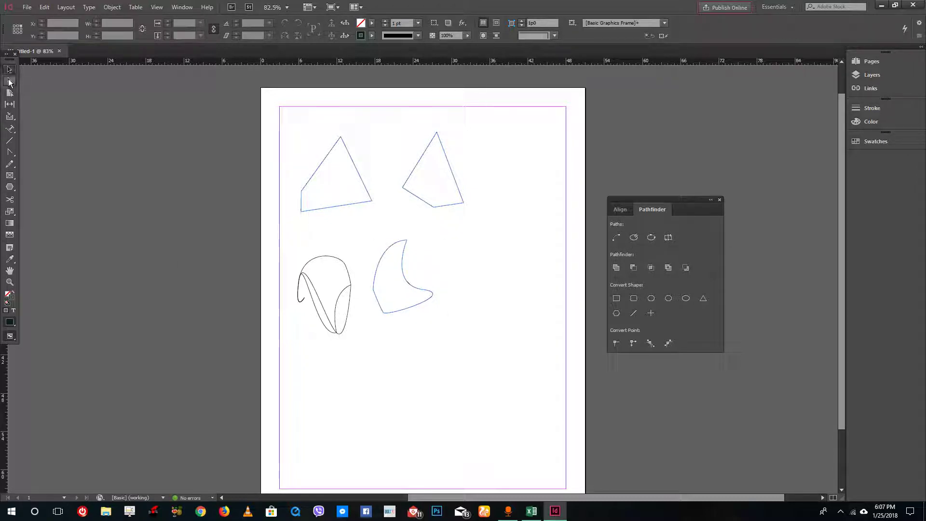
Step: Smooth the curved shape's bottom anchor and delete it, opening it into an arc
left_click_drag(11, 153, 48, 182)
left_click(384, 314)
mouse_move(383, 316)
left_mouse_down()
mouse_move(386, 323)
mouse_move(384, 315)
left_mouse_up()
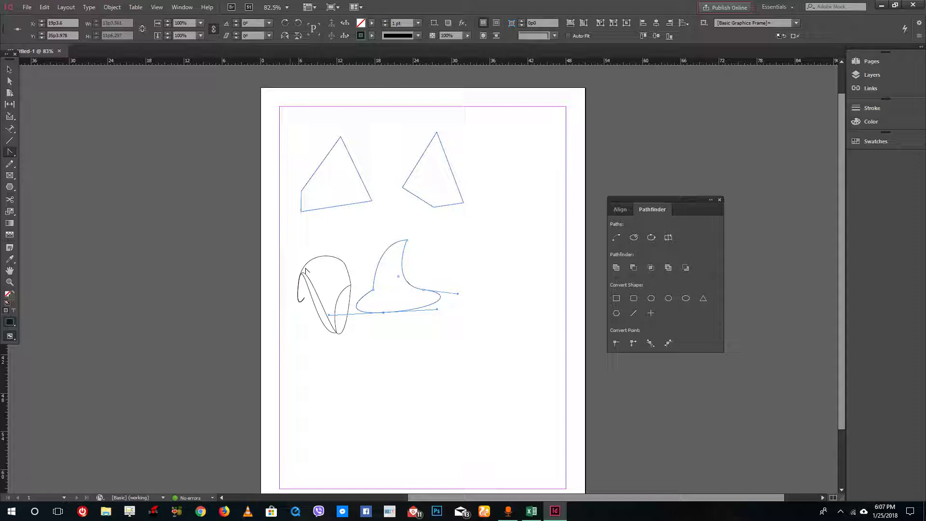
key("Delete")
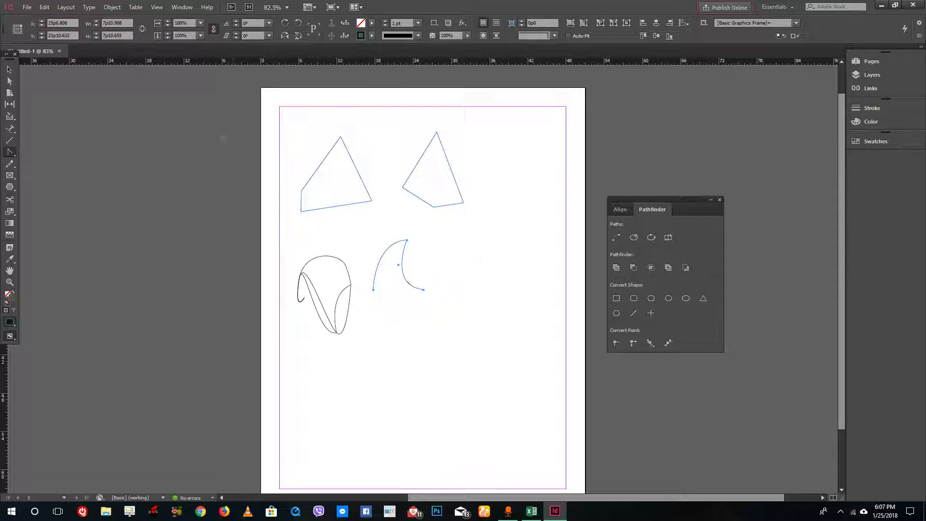
Step: Move the right triangle so it overlaps the left one
key("v")
left_click_drag(422, 118, 393, 183)
left_click_drag(479, 220, 297, 127)
Step: Merge the triangles with Pathfinder Add, then subtract an overlapping hexagon
left_click(616, 268)
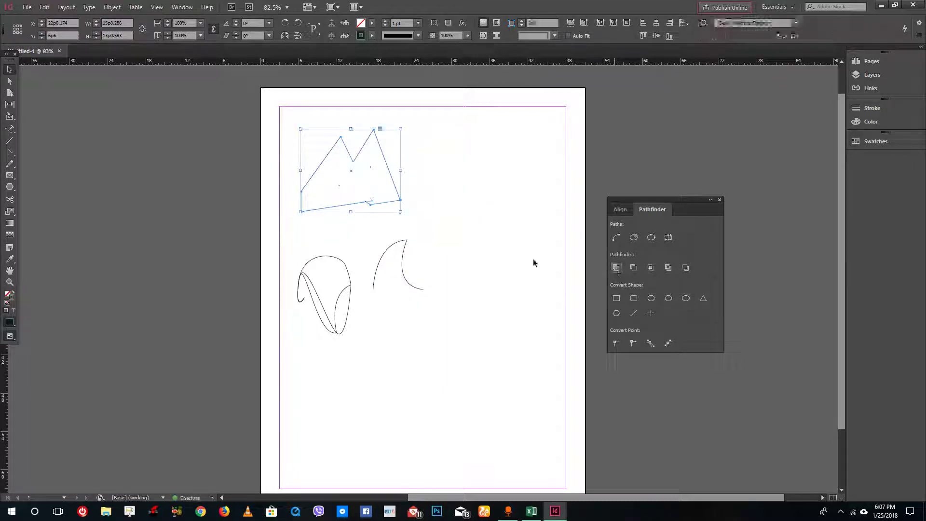
left_click(9, 187)
left_click_drag(438, 195, 350, 137)
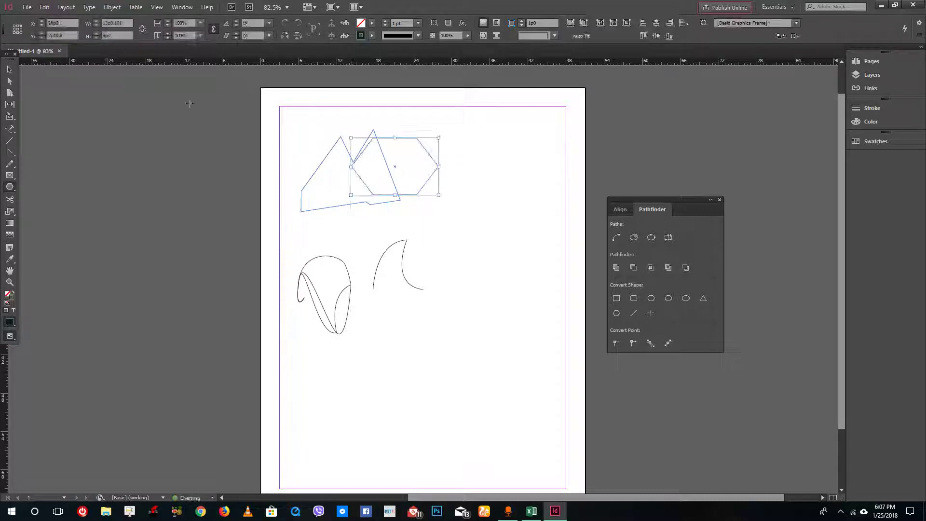
left_click(10, 68)
left_click_drag(266, 116, 426, 206)
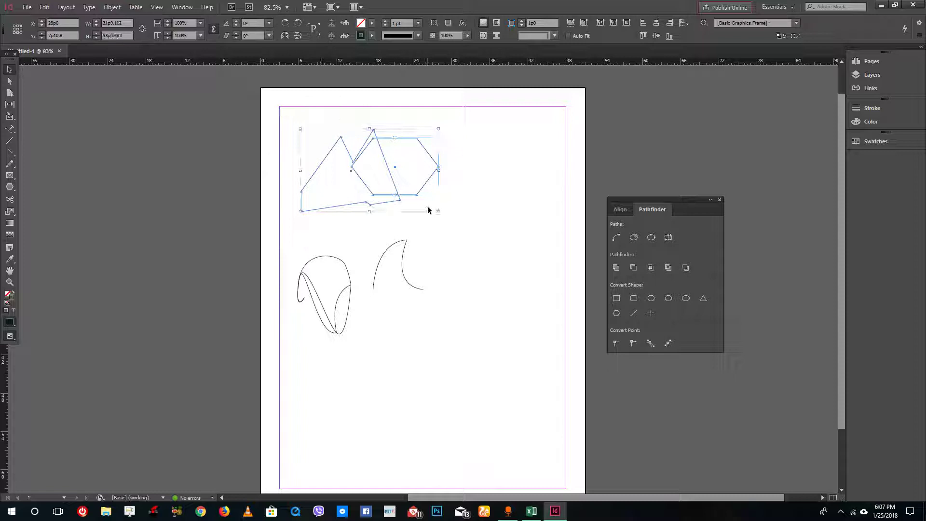
left_click(634, 268)
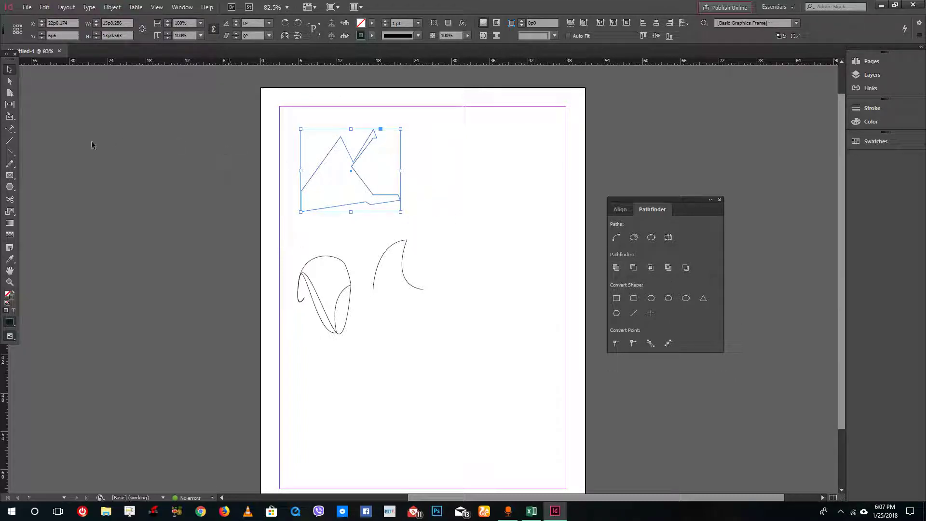
Step: Intersect the cut shape with a second hexagon
left_click(10, 187)
left_click_drag(336, 117, 440, 208)
left_click(9, 69)
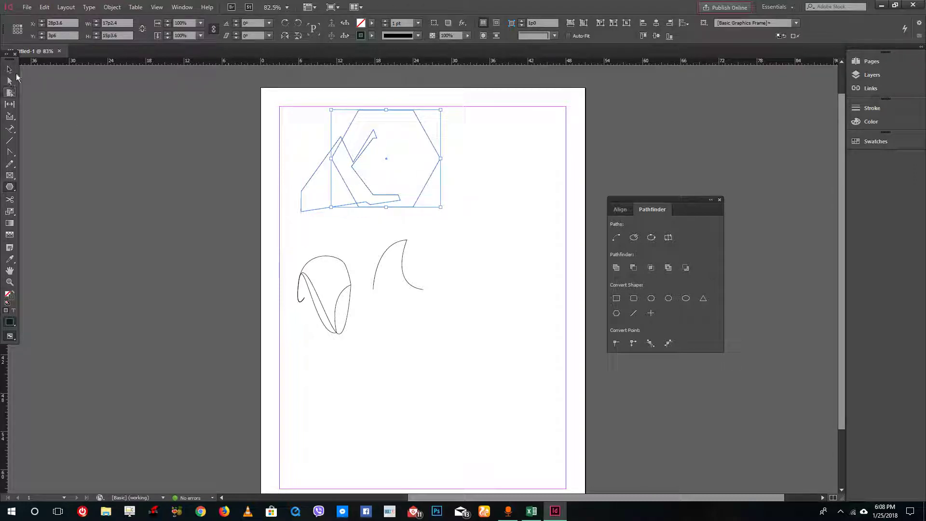
left_click_drag(307, 118, 332, 188)
left_click(651, 268)
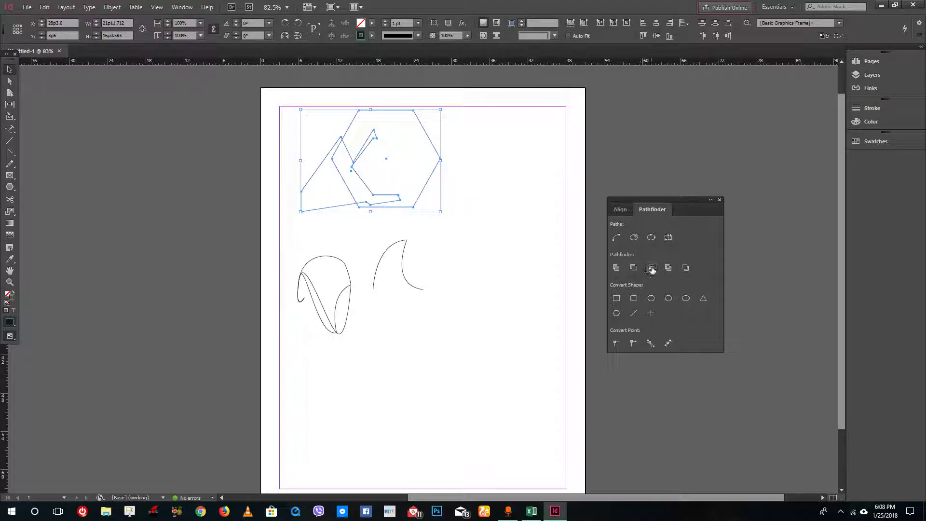
Step: Combine a small lower hexagon with the K-shaped path into one compound path
left_click(9, 186)
left_click_drag(353, 231, 407, 175)
left_click(10, 69)
left_click_drag(287, 121, 427, 196)
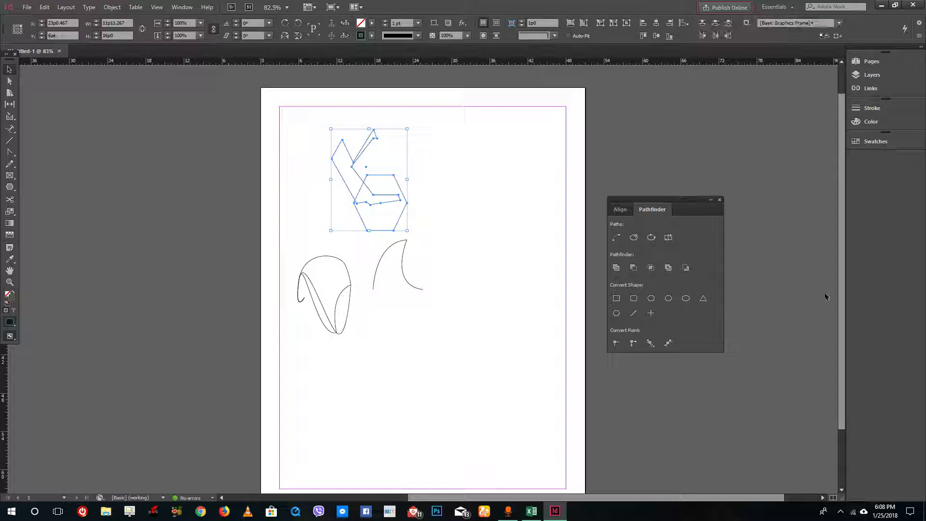
left_click(668, 267)
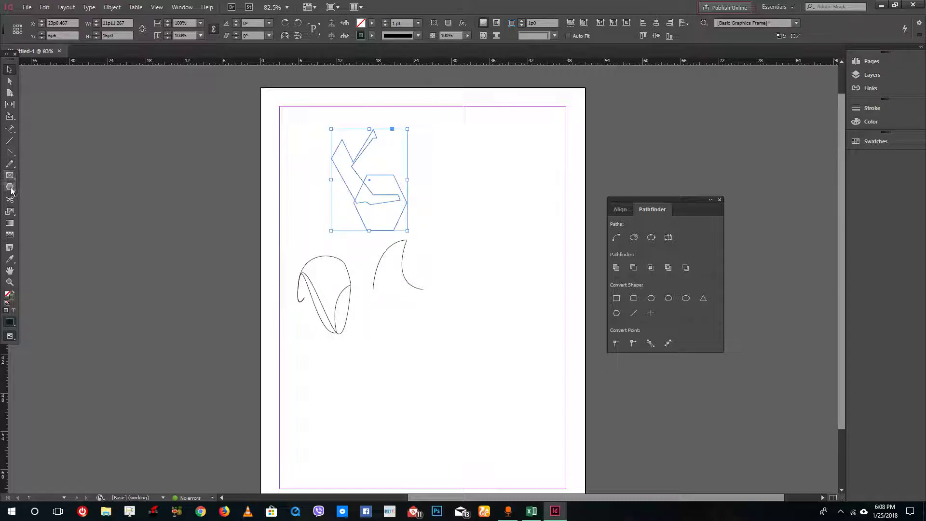
Step: Fill the K shape with the magenta swatch and draw a hexagon near the page's top left
left_click(373, 27)
left_click(304, 100)
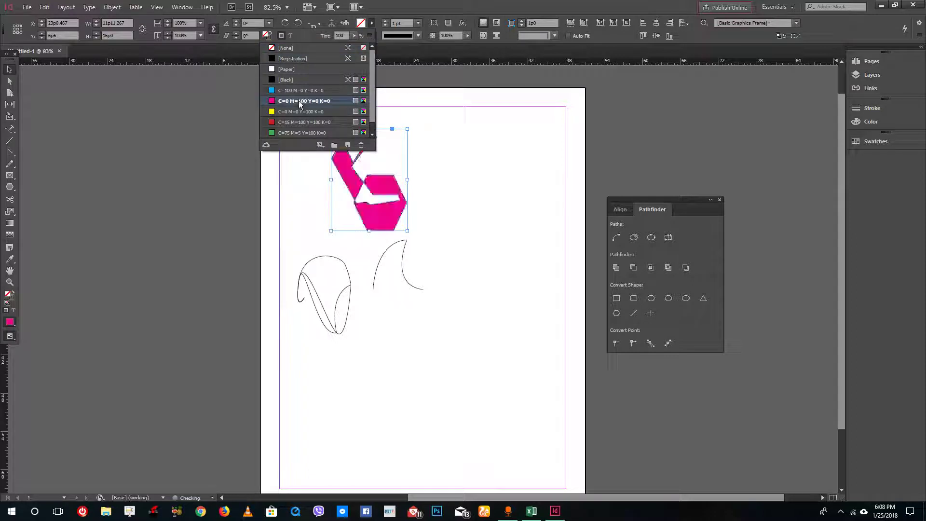
left_click(8, 71)
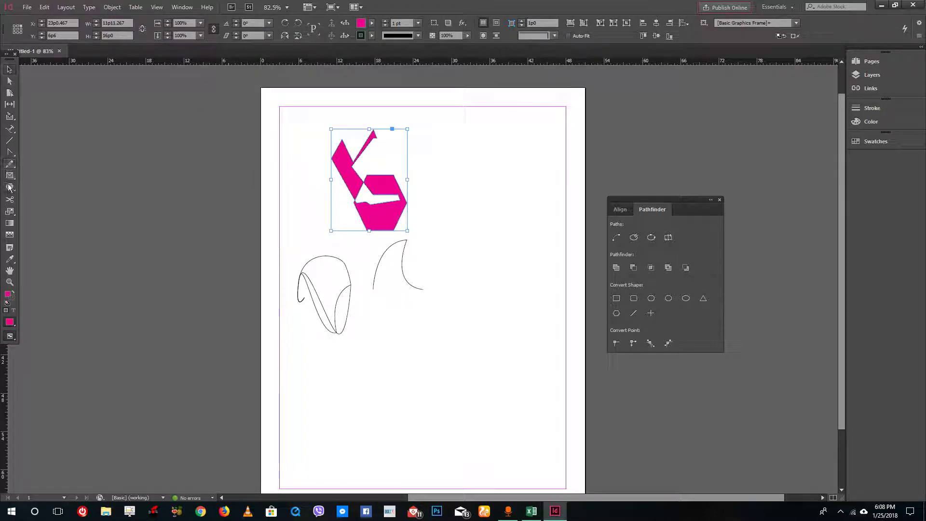
left_click_drag(303, 127, 364, 186)
left_click(9, 69)
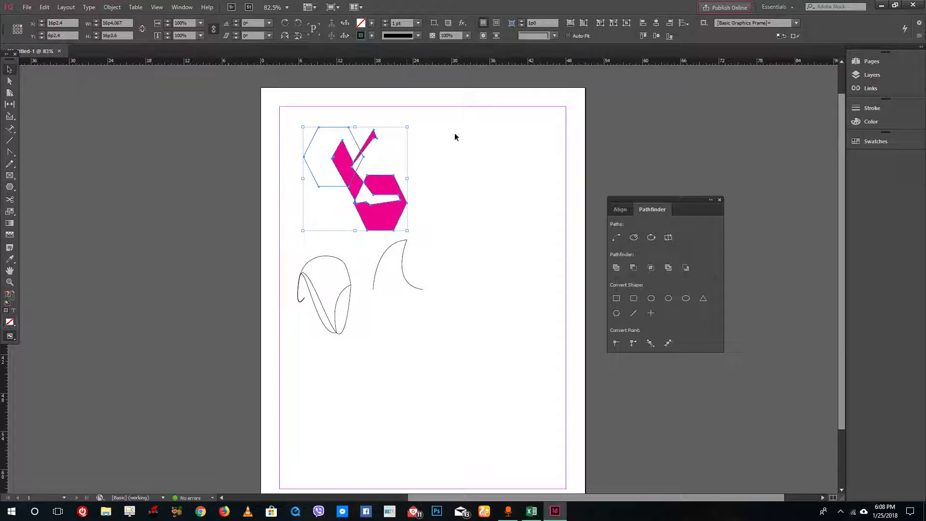
left_click(454, 136)
Step: Fill the hexagon orange in Color Picker, then subtract the magenta shape with Pathfinder
left_click(336, 128)
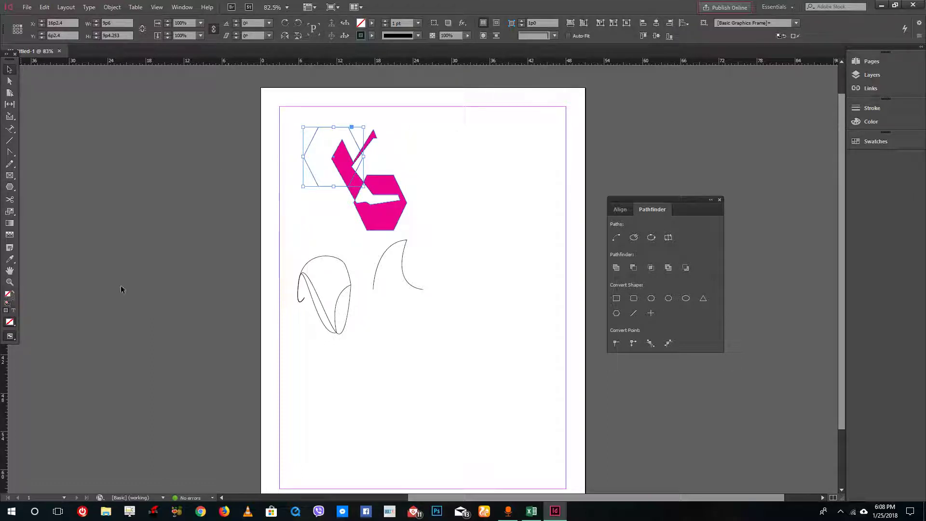
double_click(8, 295)
left_click(390, 250)
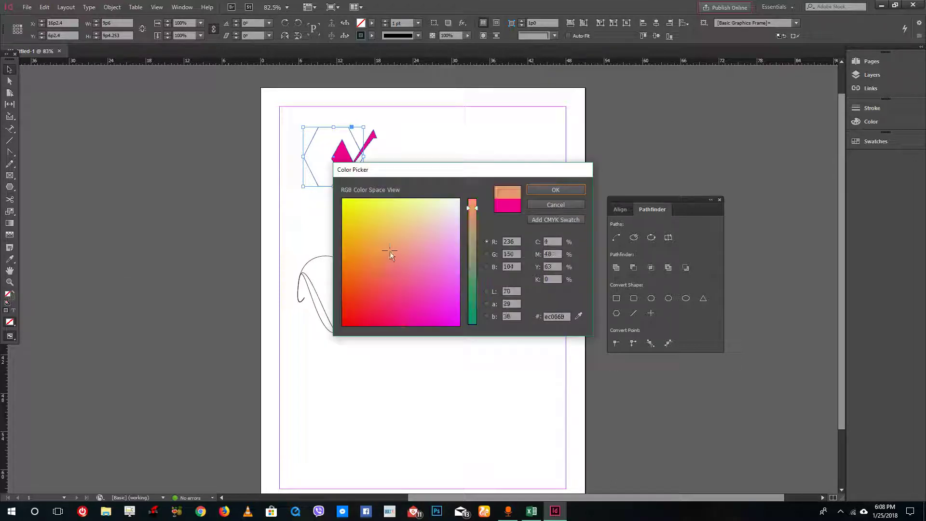
left_click(554, 188)
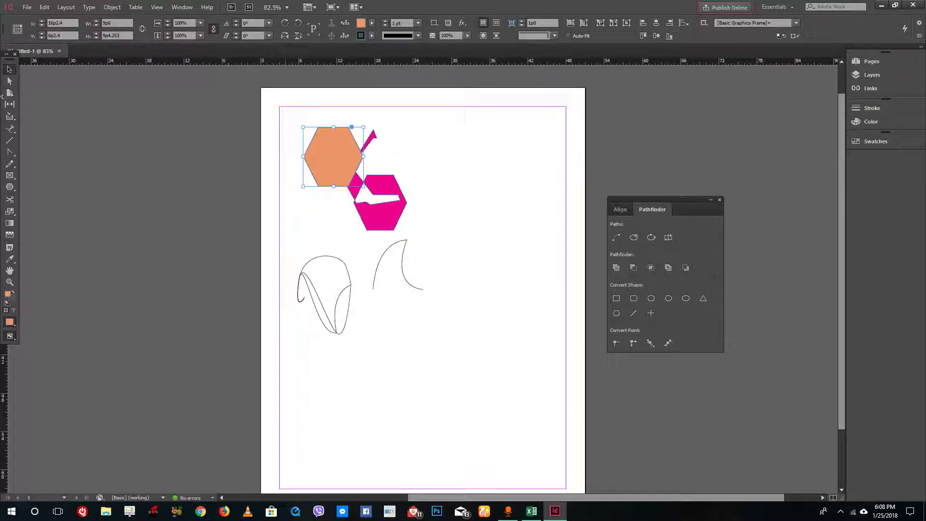
left_click_drag(285, 125, 440, 221)
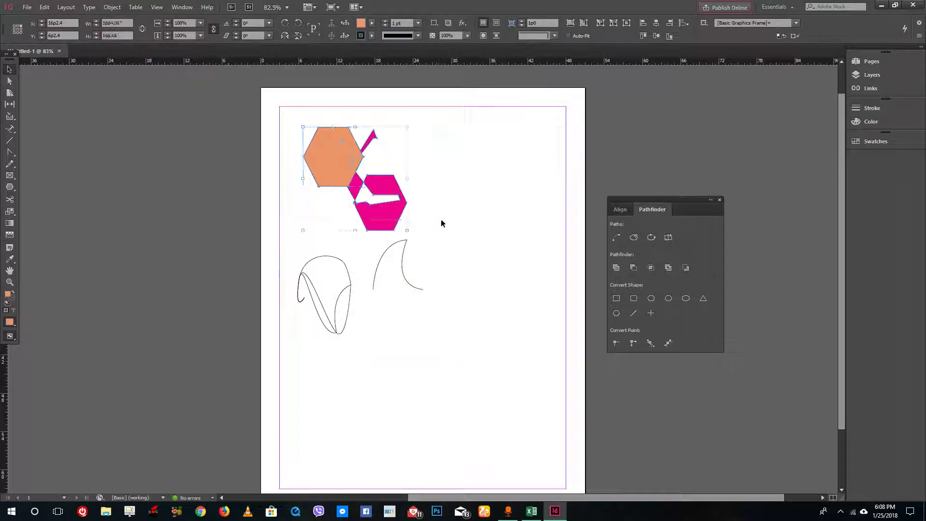
left_click(685, 267)
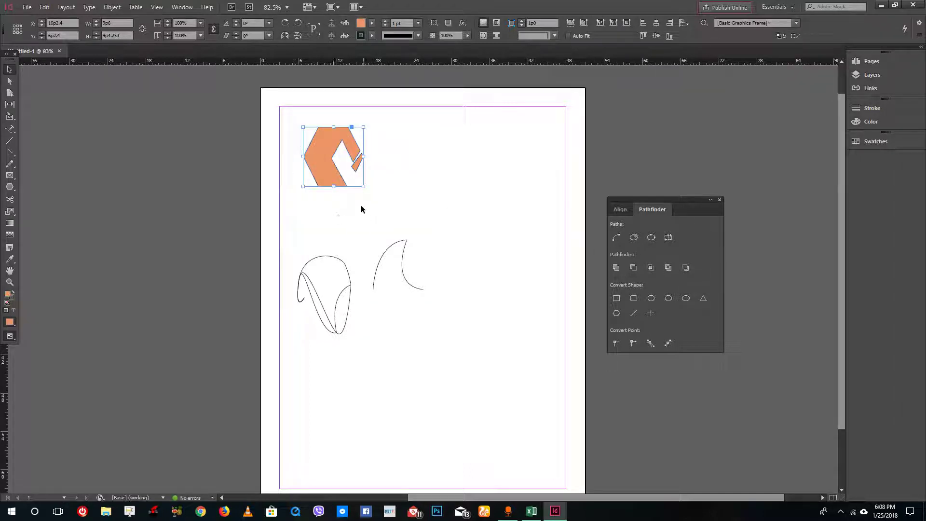
Step: Cycle the shape through rectangle, bevel, circle, triangle, line and hexagon, ending on inverse-rounded square
left_click(617, 298)
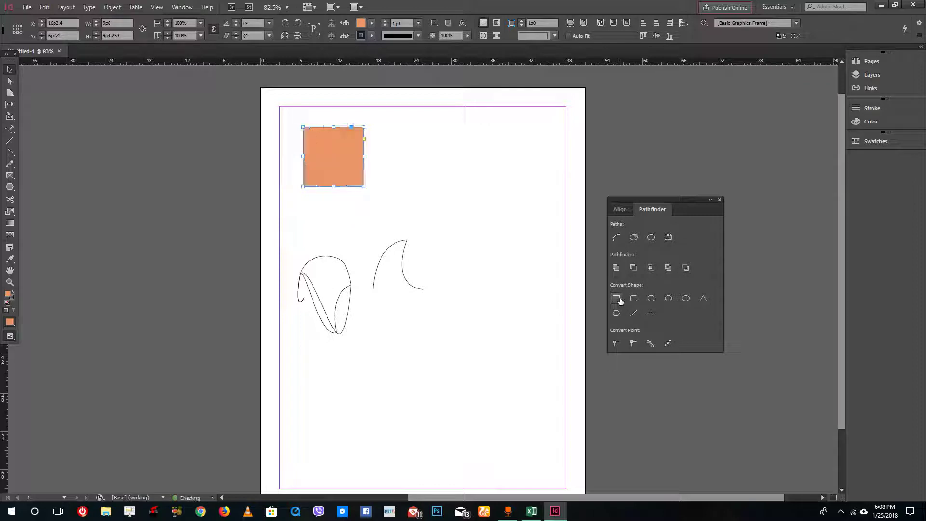
left_click(652, 299)
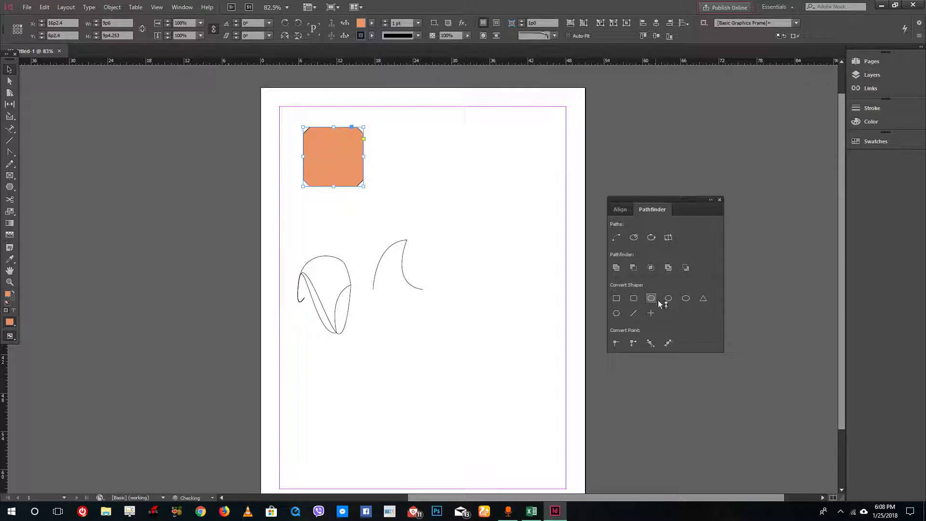
left_click(685, 298)
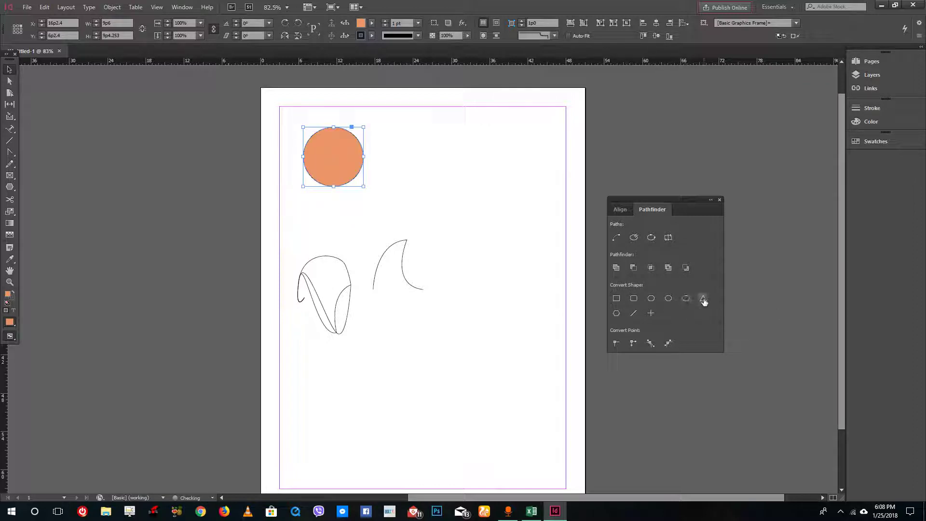
left_click(703, 299)
left_click(633, 313)
left_click(512, 267)
left_click(633, 313)
left_click(616, 313)
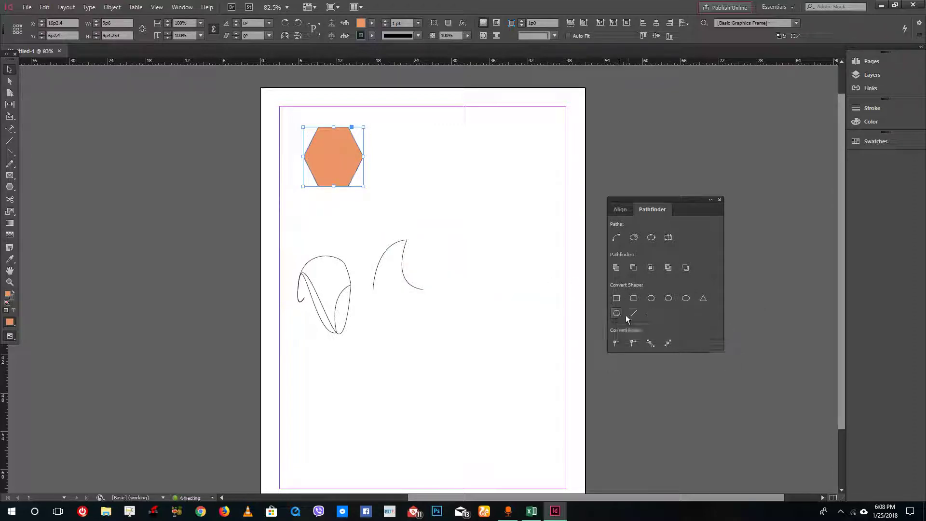
left_click(641, 314)
left_click(515, 270)
left_click(668, 298)
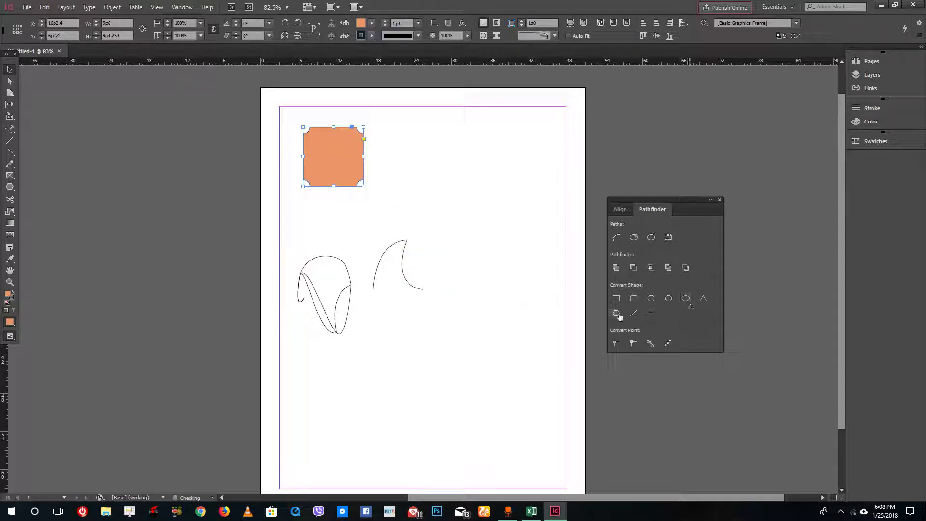